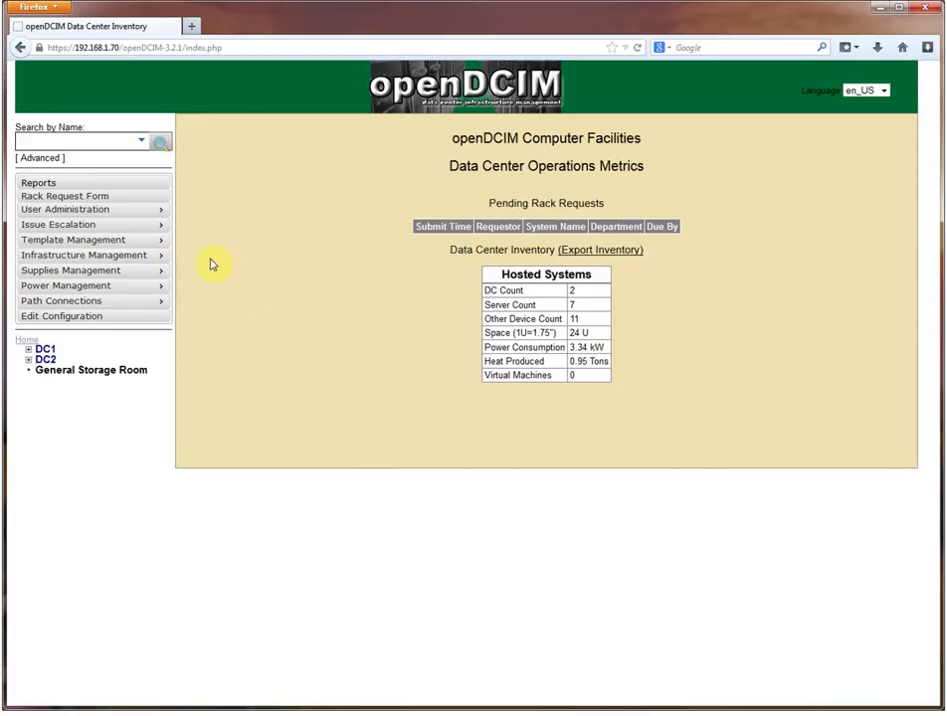
- Start a new container in Edit Containers named 'United States'
mouse_move(166, 260)
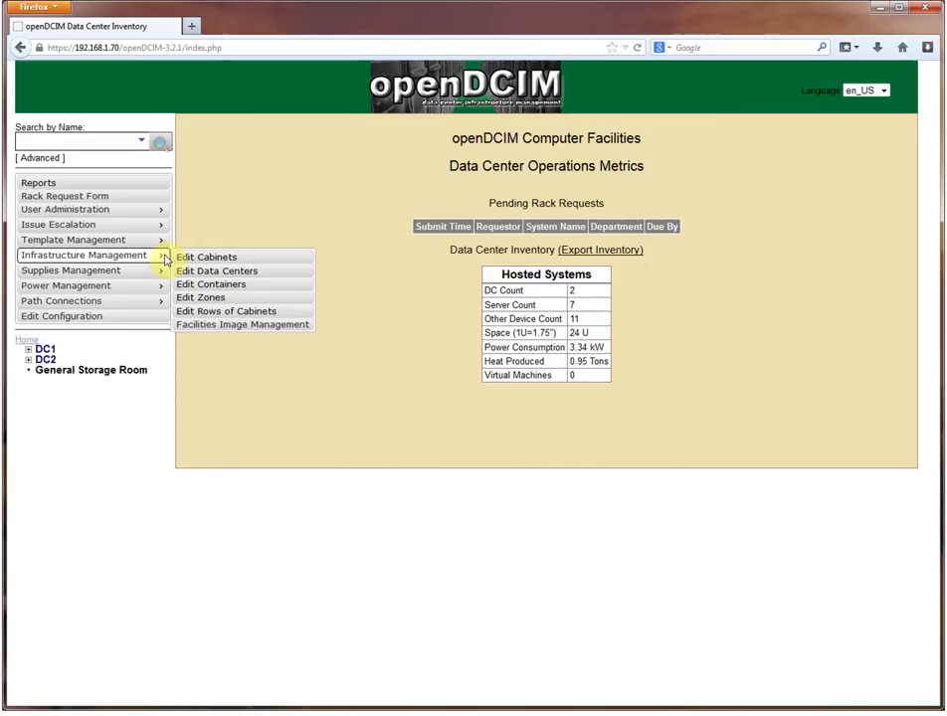
left_click(239, 285)
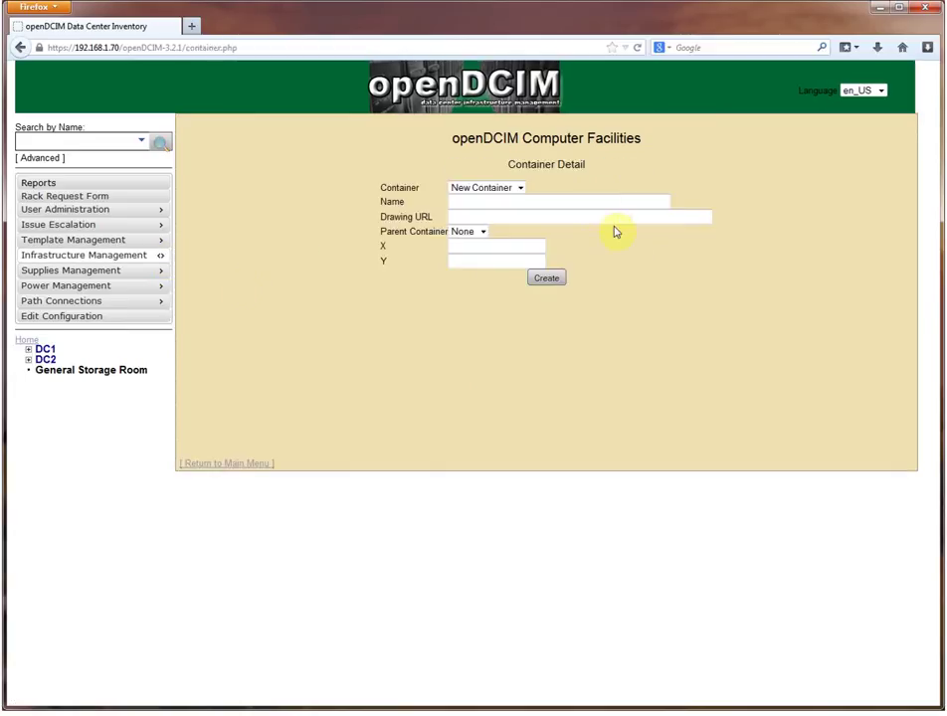
left_click(516, 191)
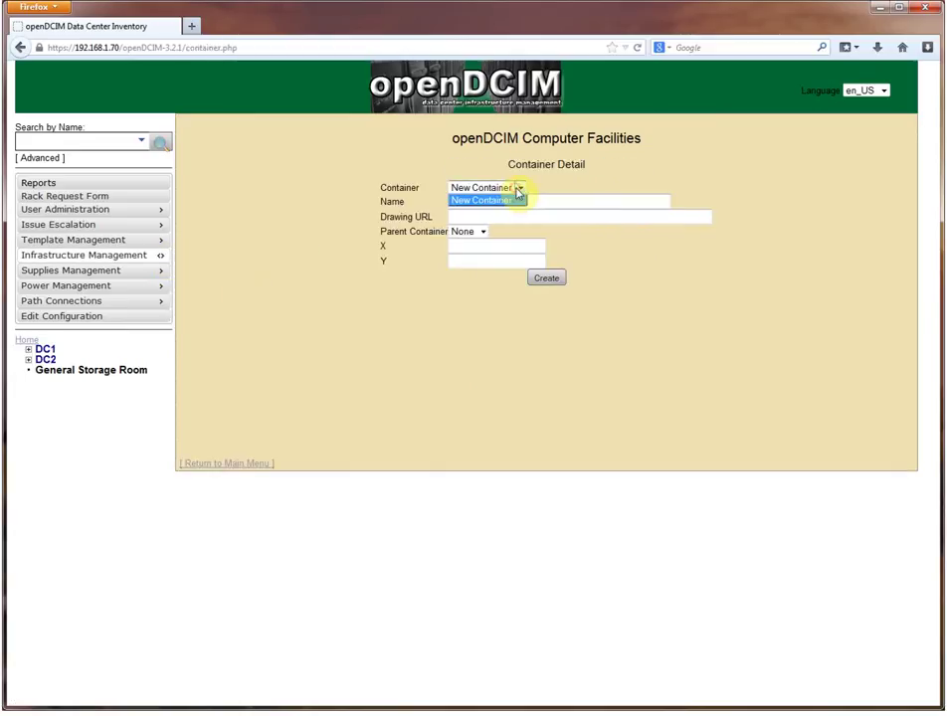
left_click(515, 189)
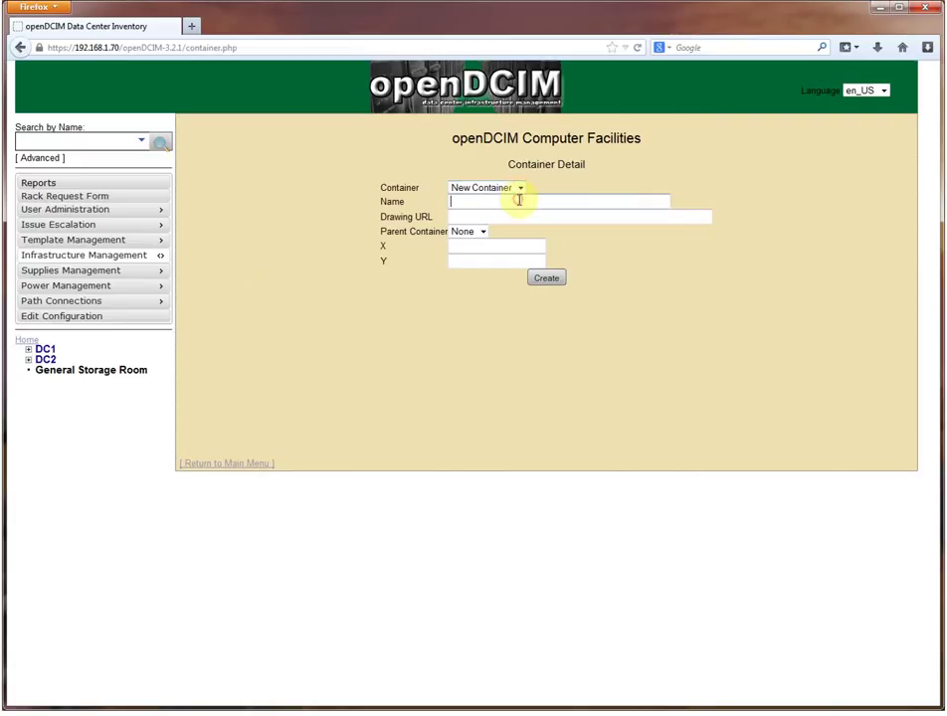
type("Un")
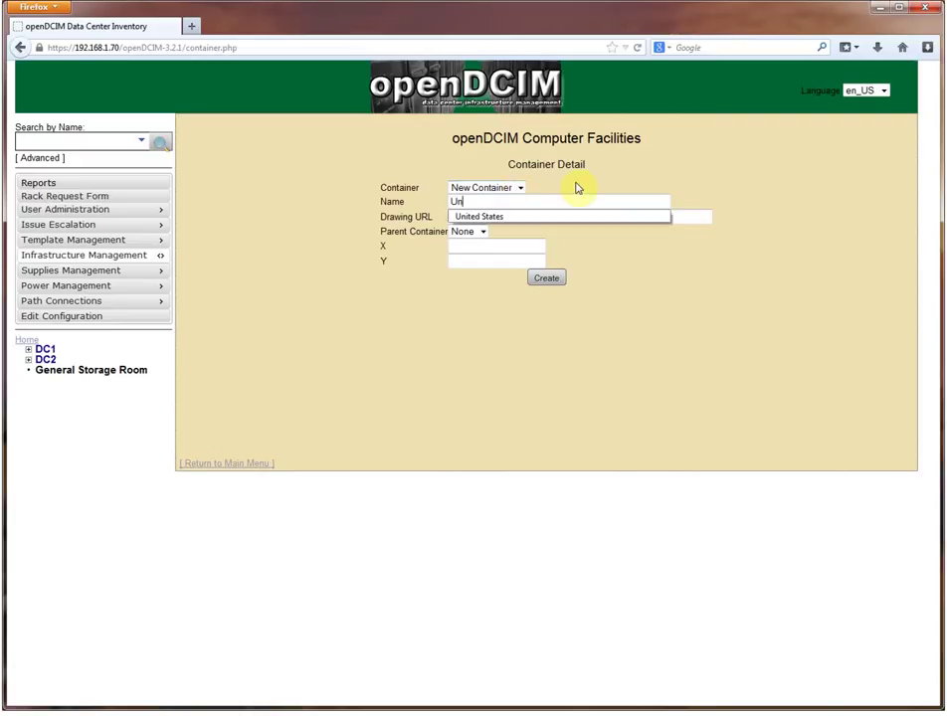
type("ited States")
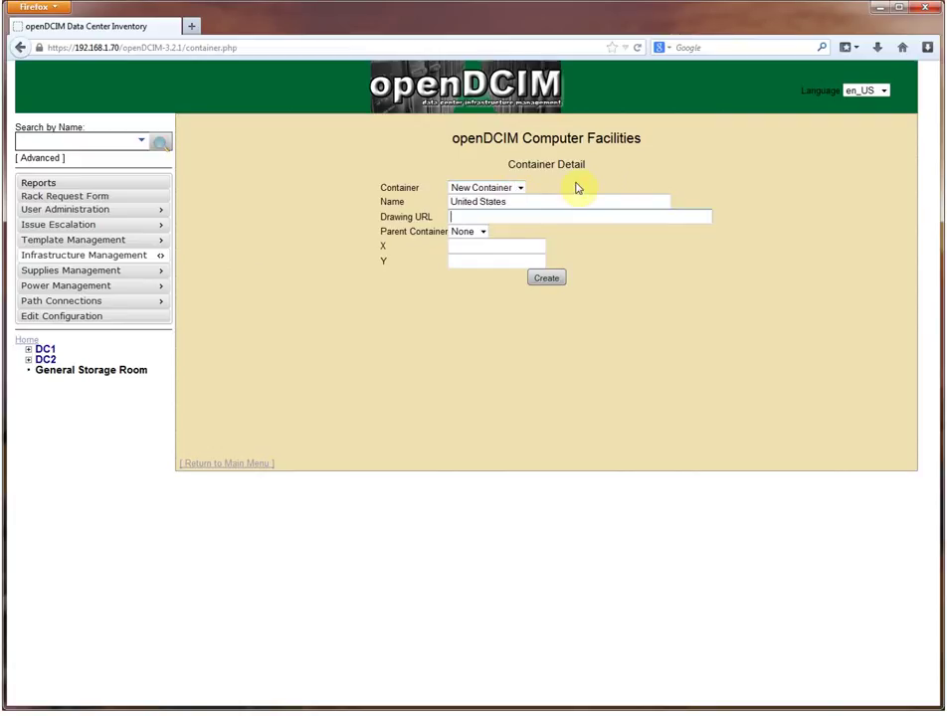
- Give it the drawing Blank_map_of_the_United_States.PNG, keep parent None, and create it
left_click(618, 215)
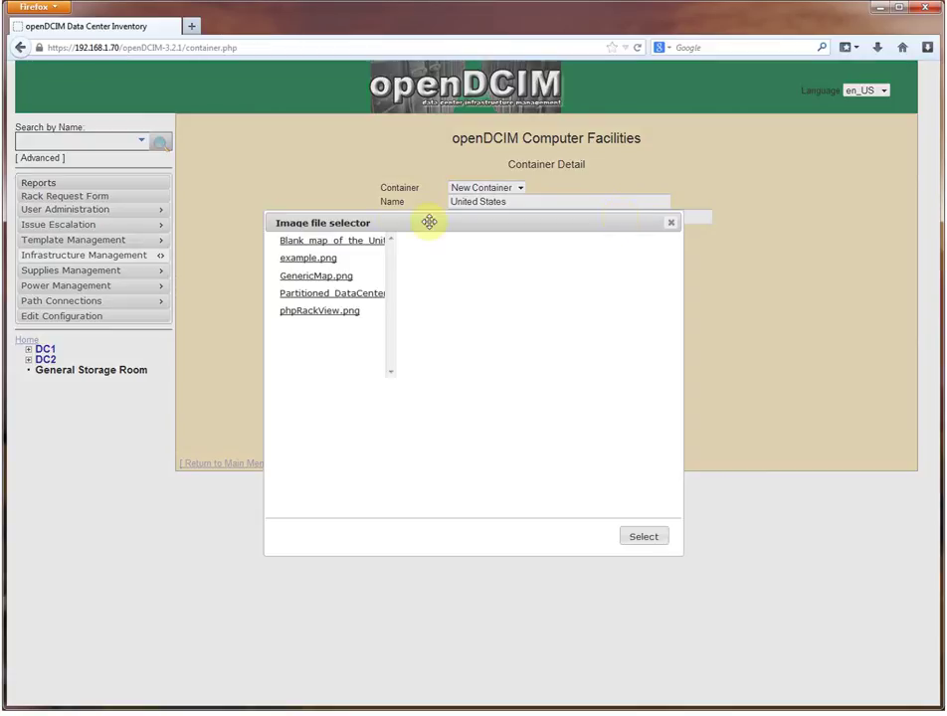
left_click(366, 243)
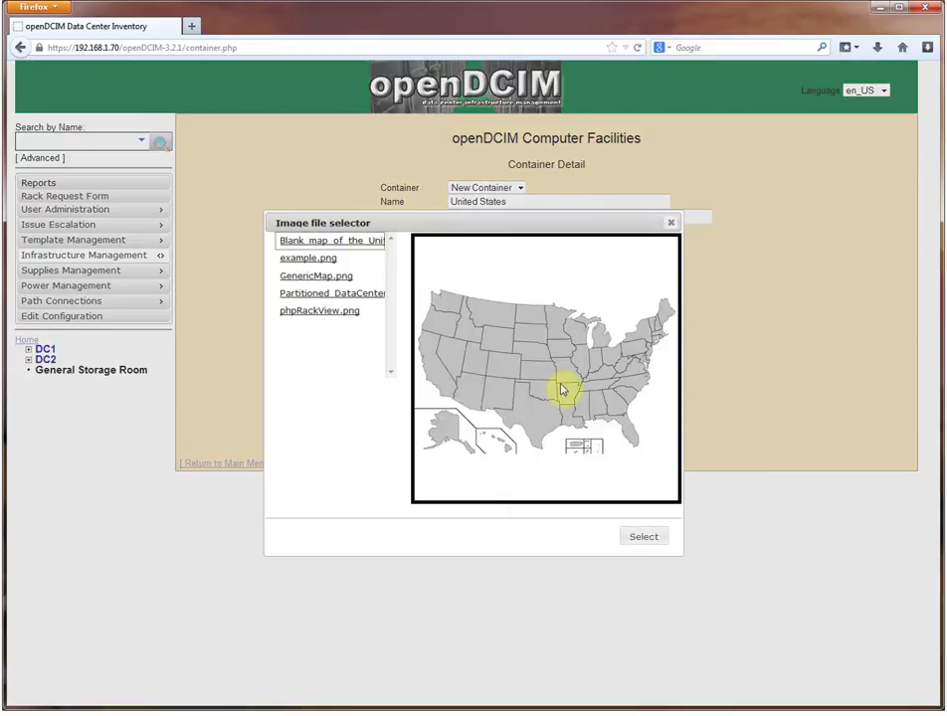
left_click(644, 538)
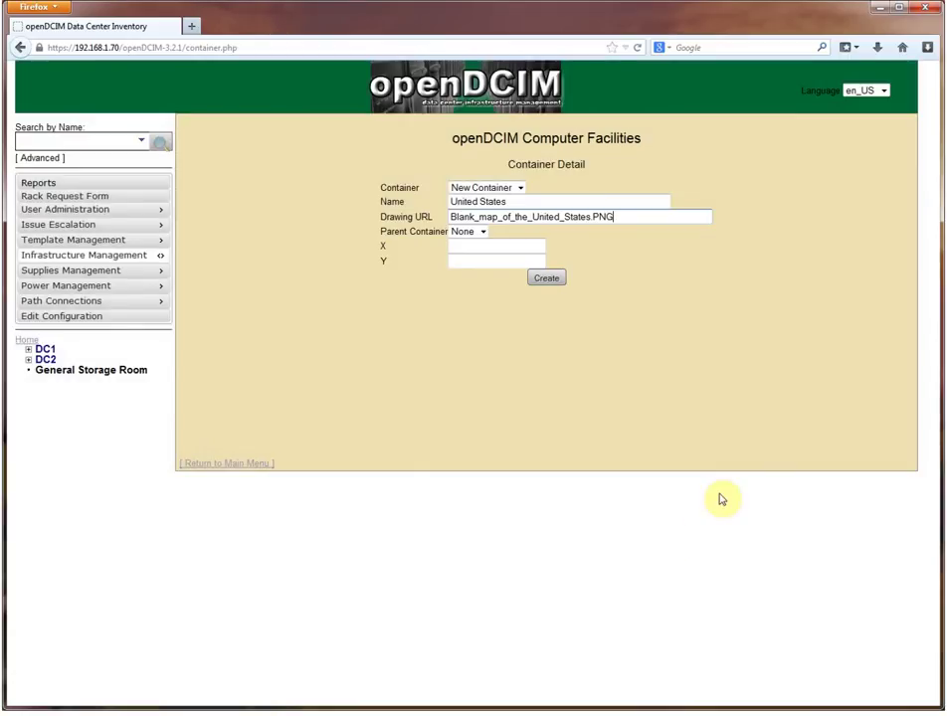
left_click(481, 232)
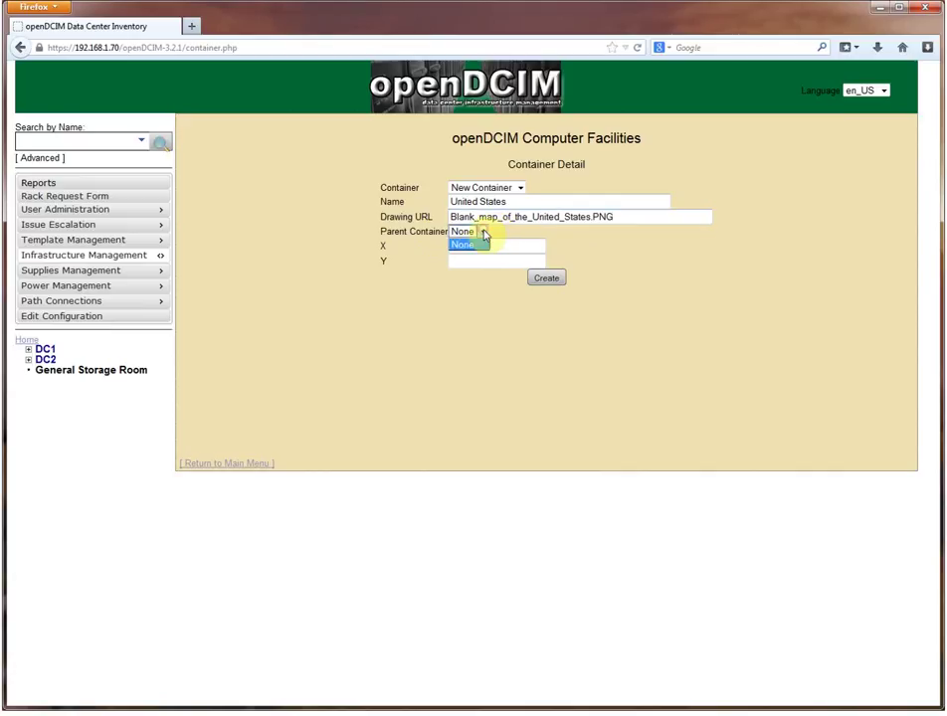
left_click(485, 233)
left_click(550, 279)
left_click(555, 283)
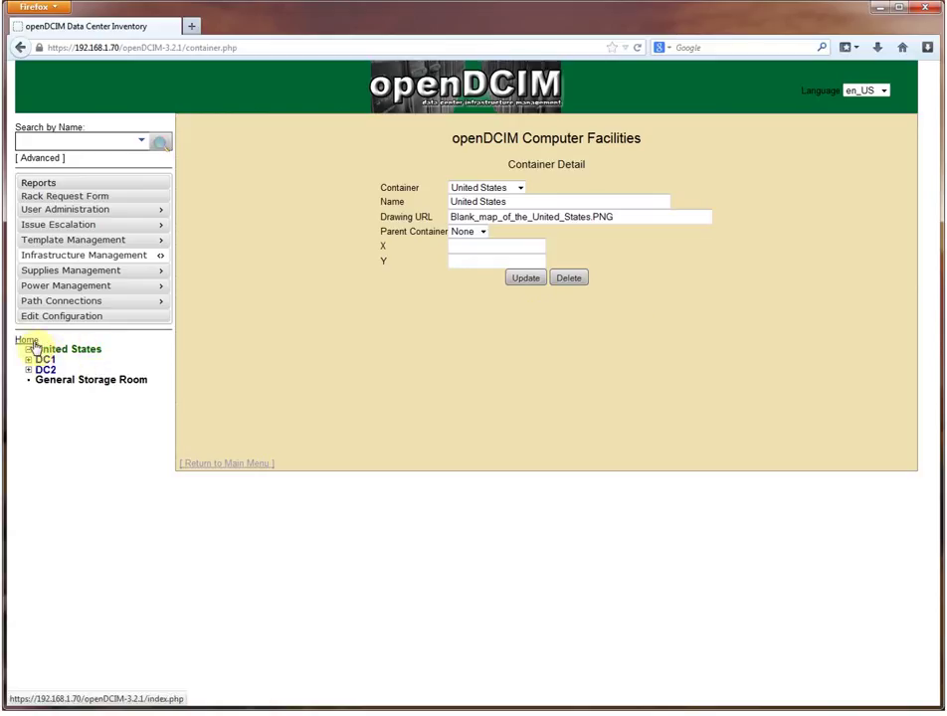
- Open the United States container's statistics page above its blank US map
left_click(80, 354)
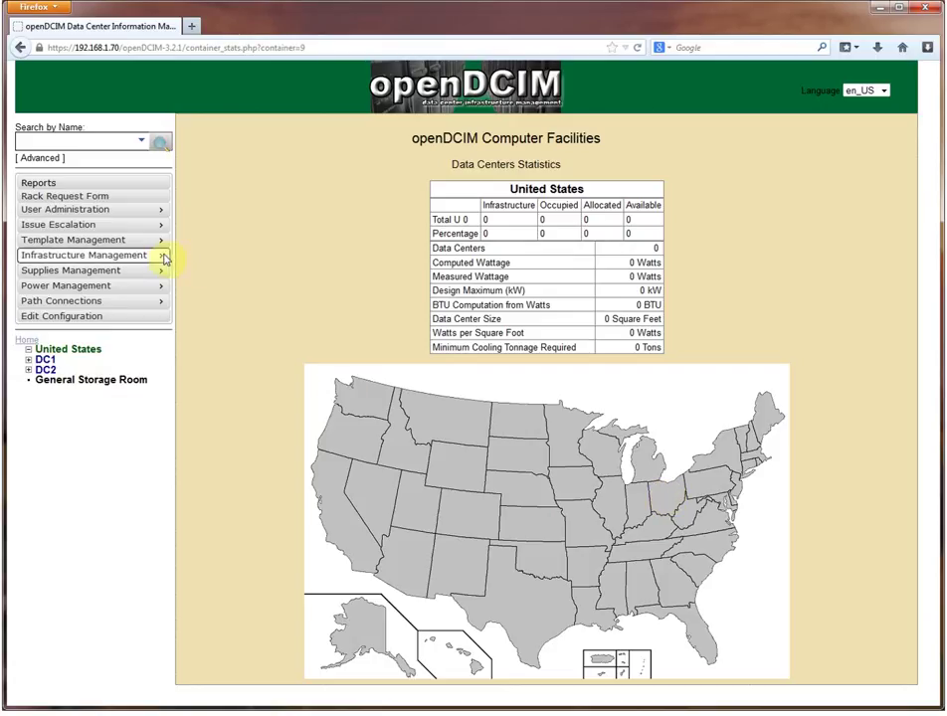
- Put DC1 in the United States container, pin it in the southeast US, and save
mouse_move(160, 255)
left_click(238, 271)
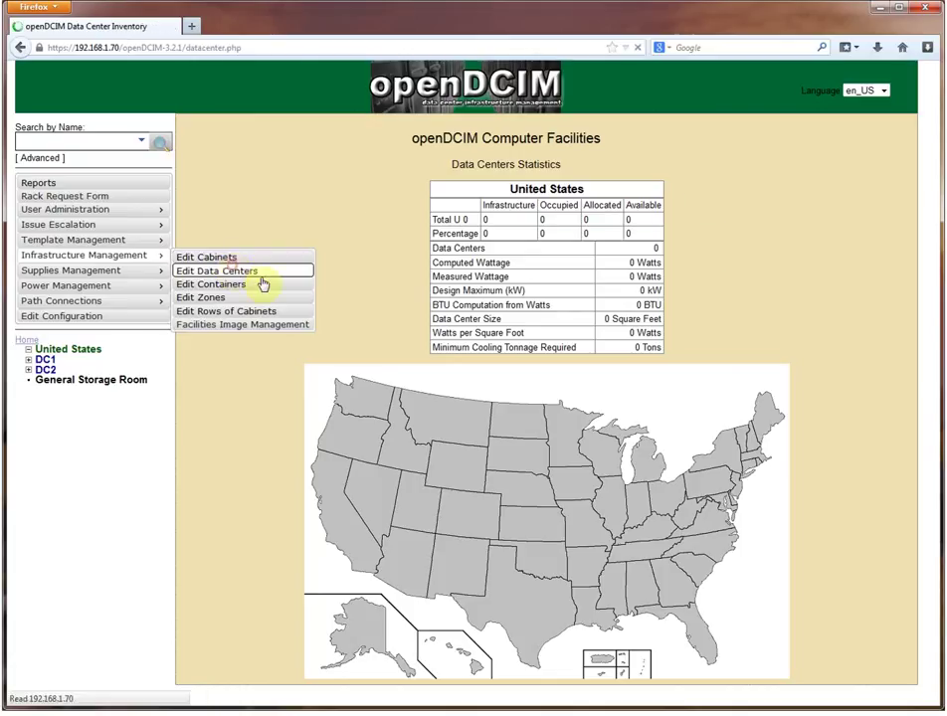
left_click(526, 187)
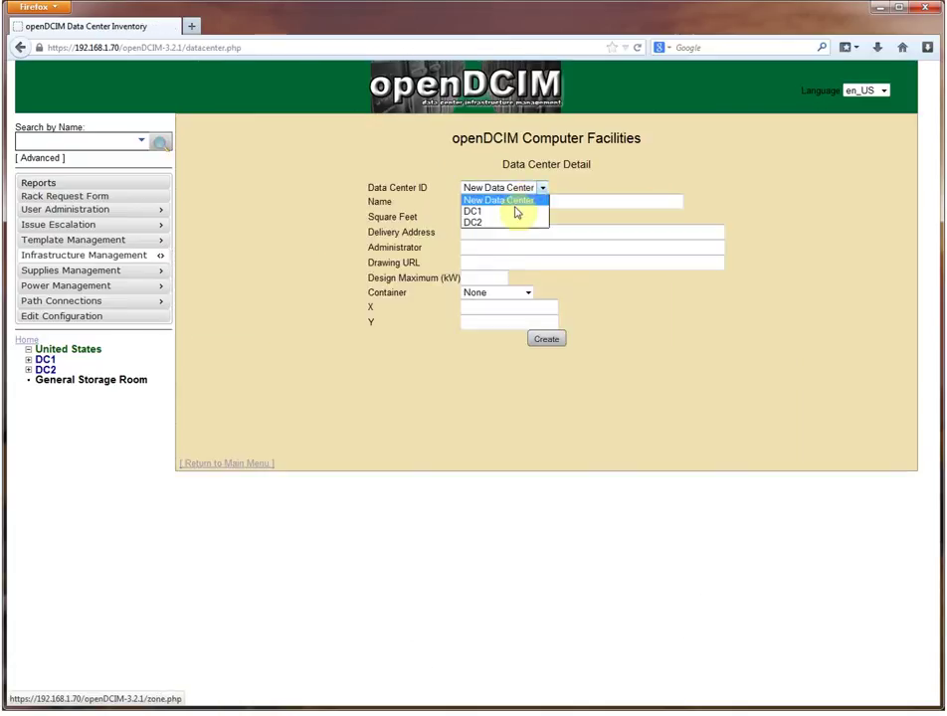
left_click(515, 211)
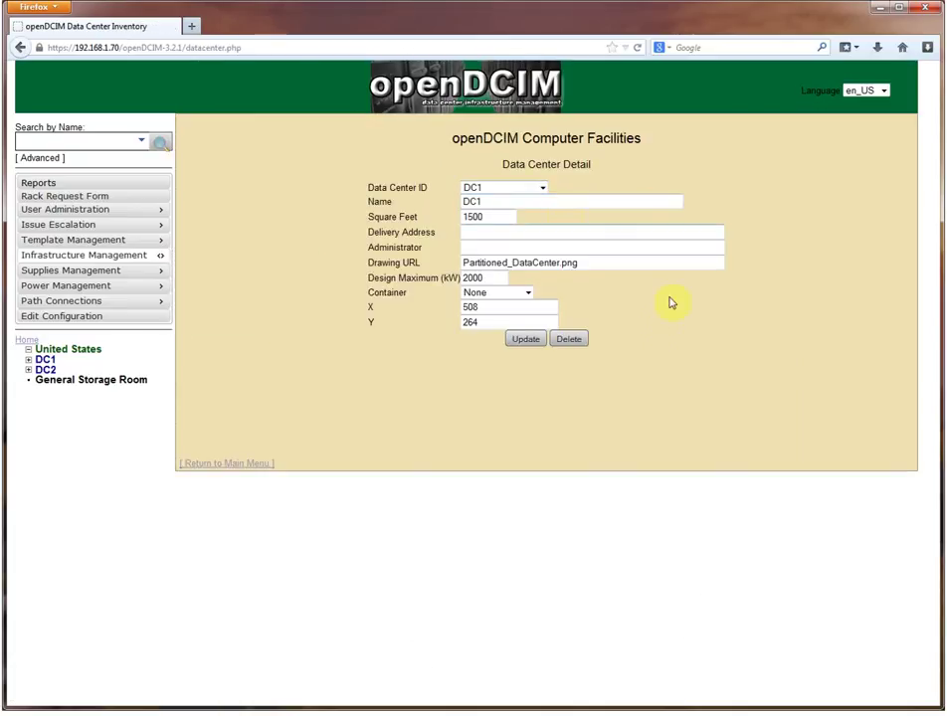
left_click(528, 294)
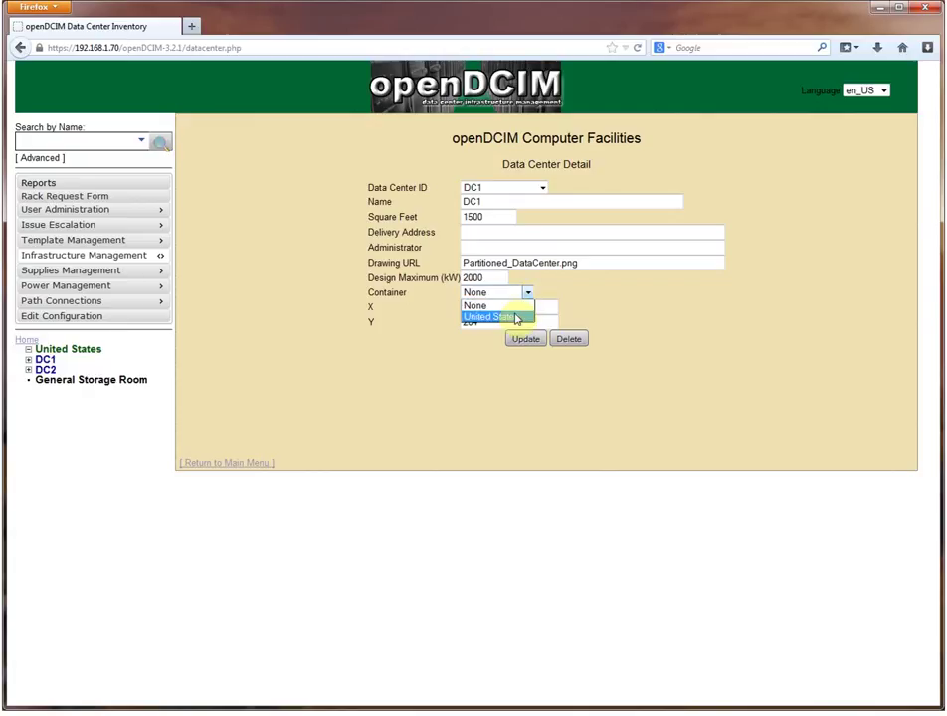
left_click(511, 317)
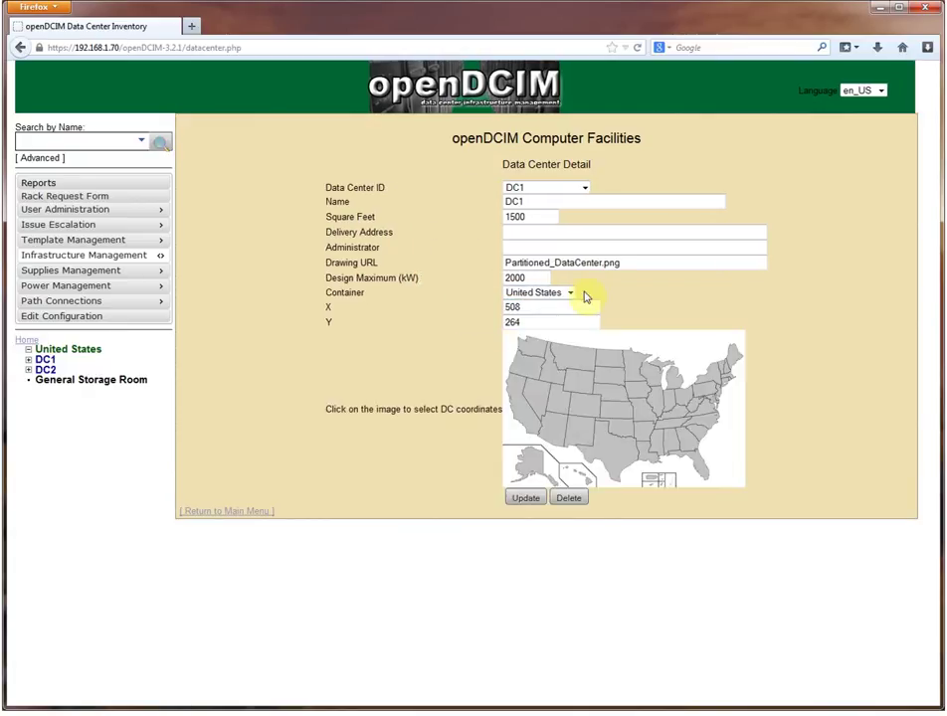
left_click(679, 426)
left_click(533, 498)
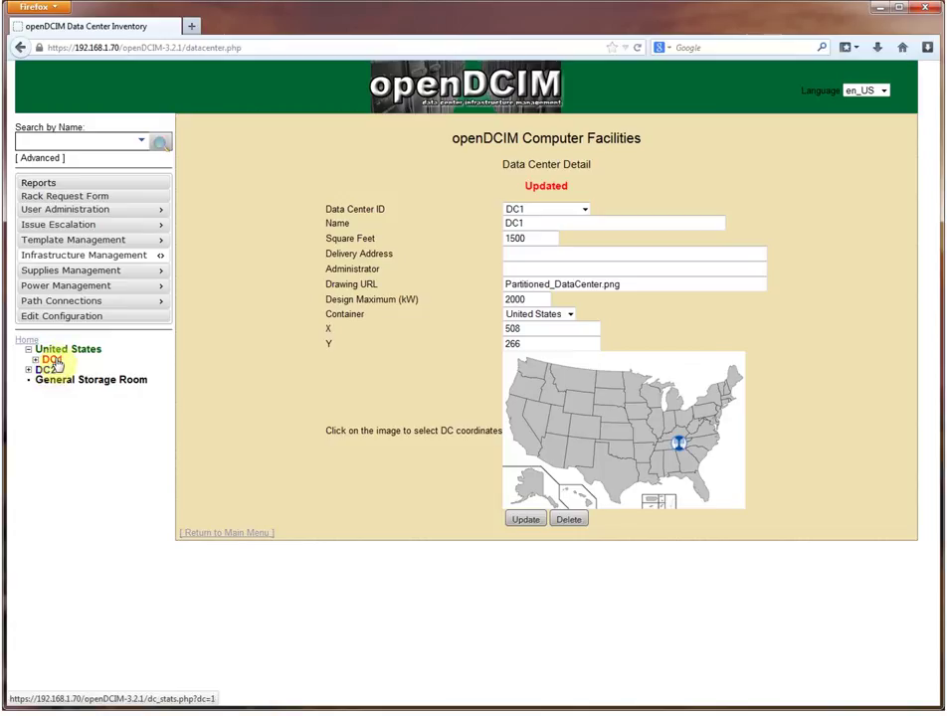
- Put DC2 in the United States container, pin it in the northeast US, and save
left_click(549, 210)
left_click(537, 241)
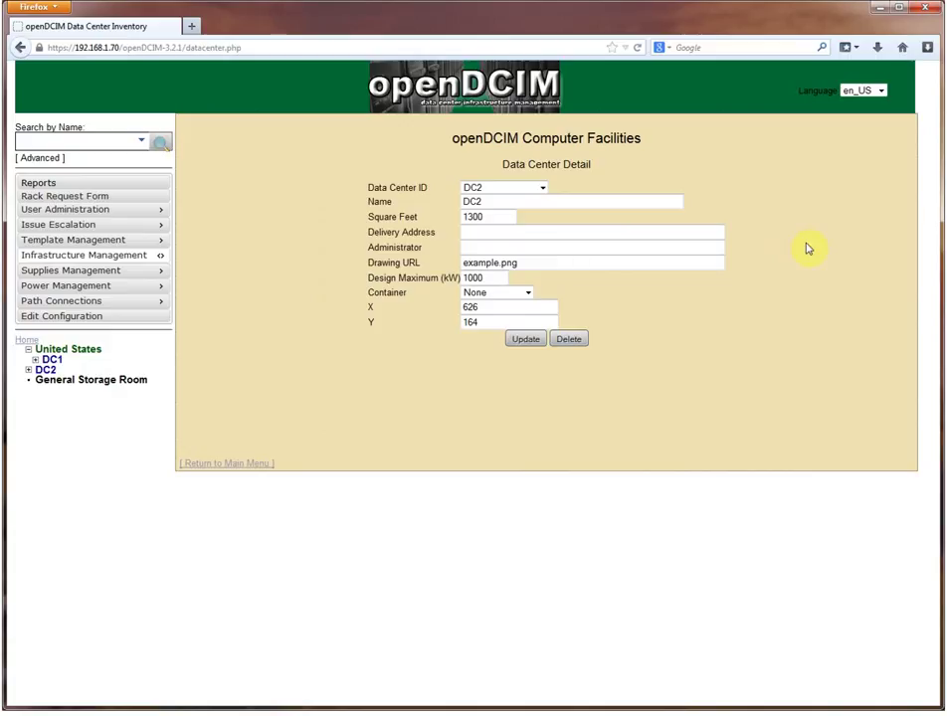
left_click(507, 296)
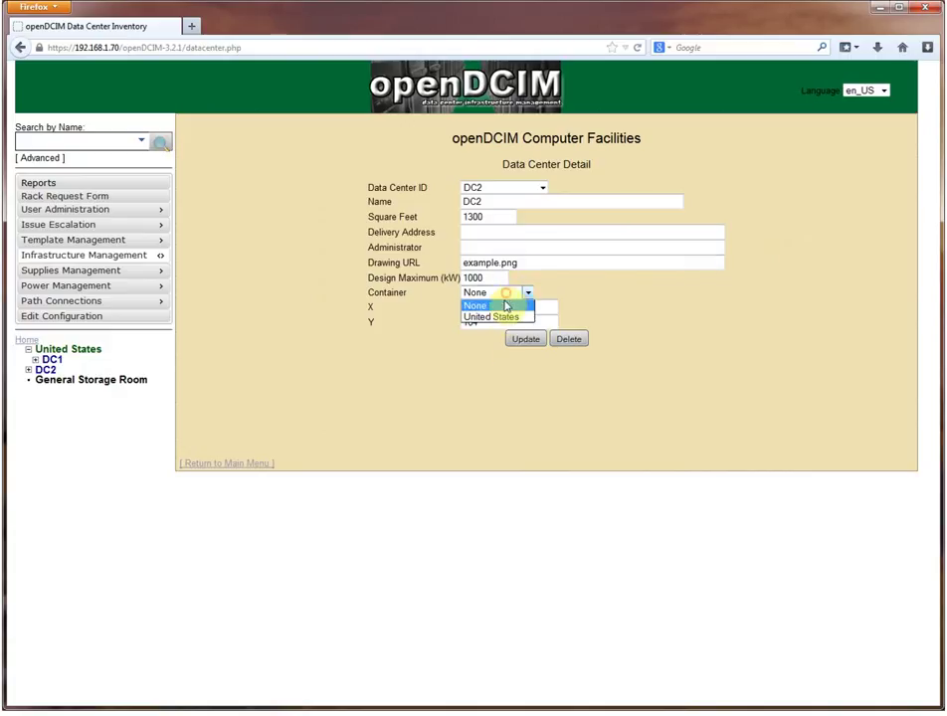
left_click(507, 318)
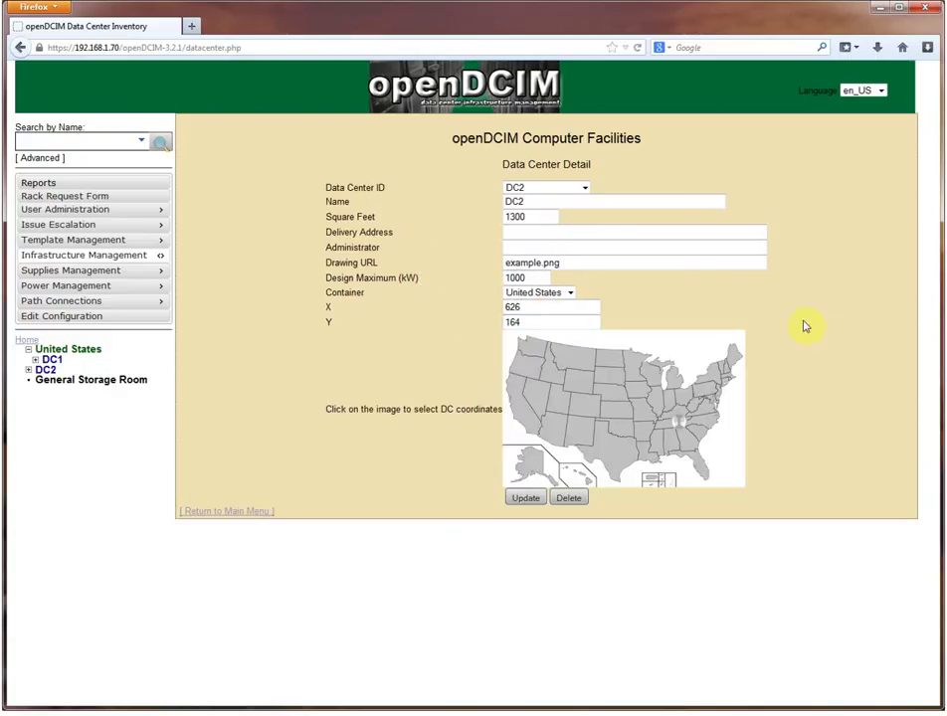
left_click(719, 387)
left_click(525, 496)
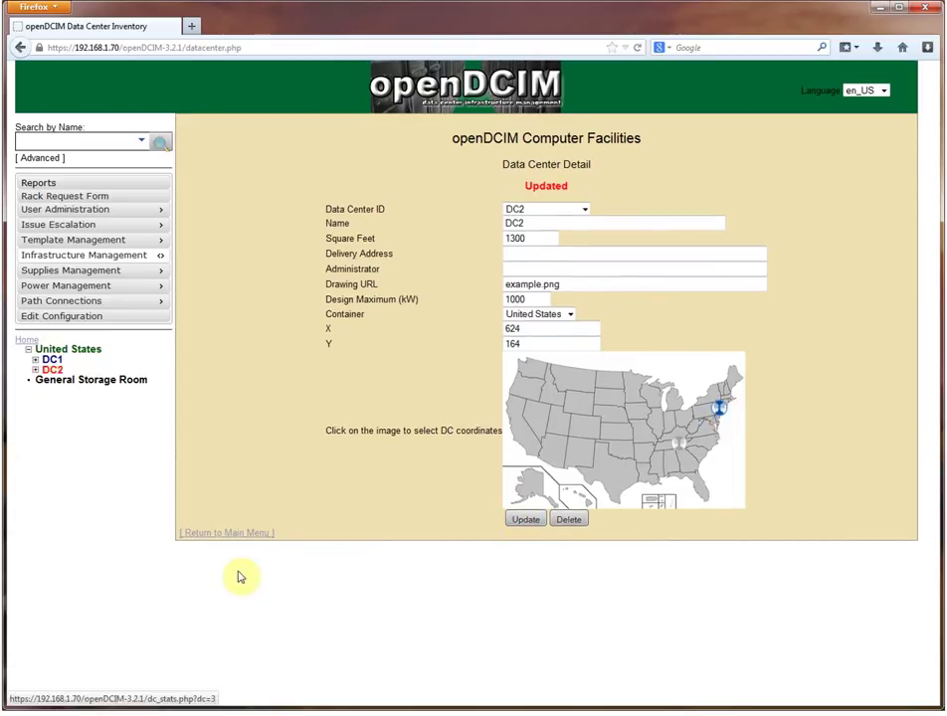
- Go from the United States map to DC1's cabinet grid and open Customer ABC's zone statistics
left_click(94, 356)
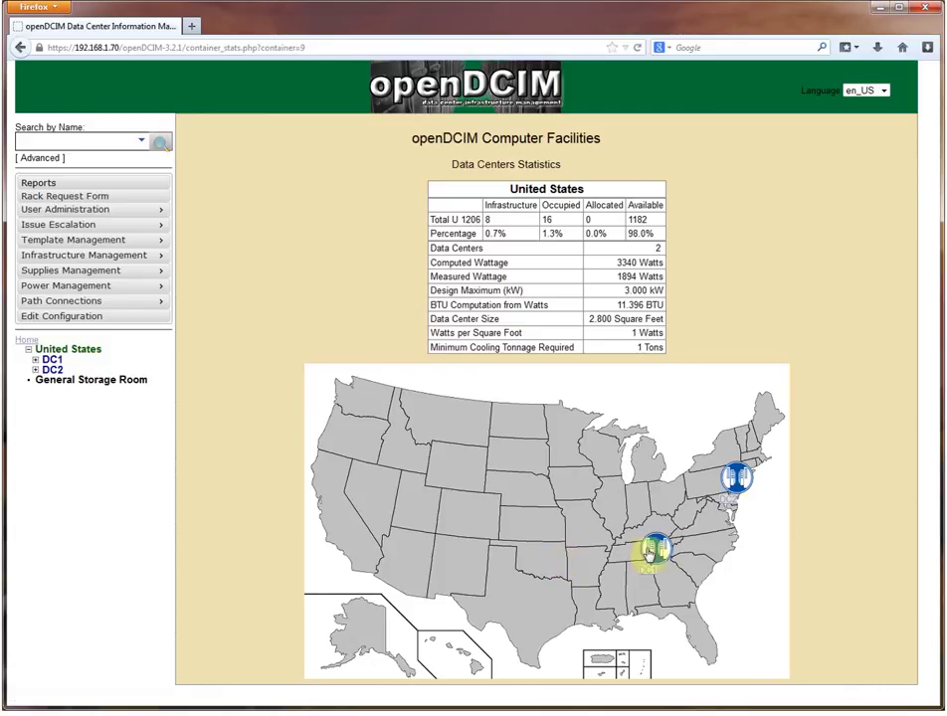
left_click(633, 527)
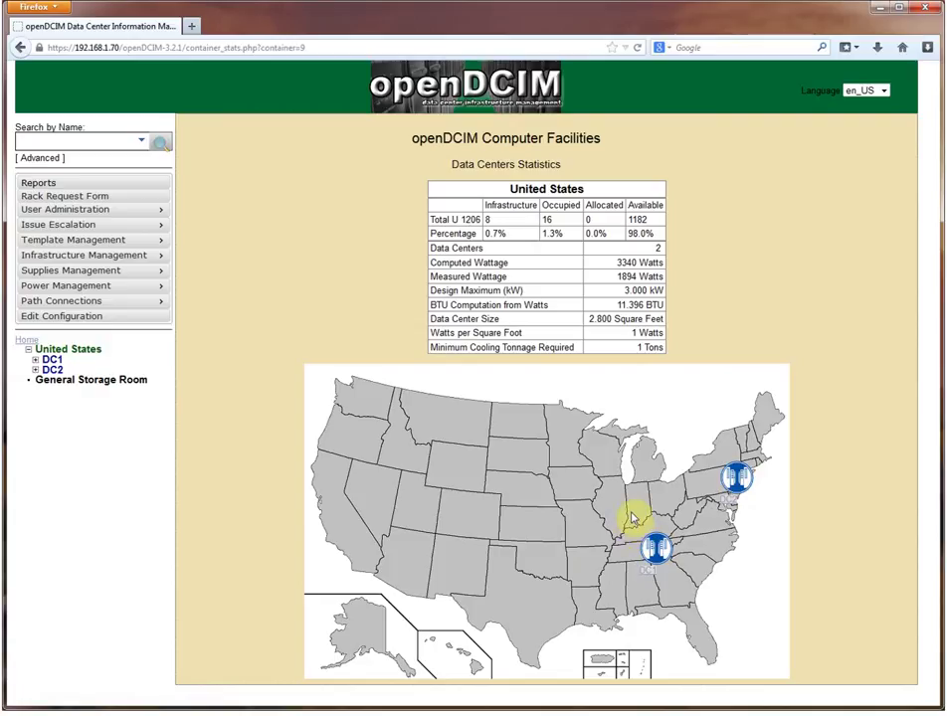
left_click(661, 553)
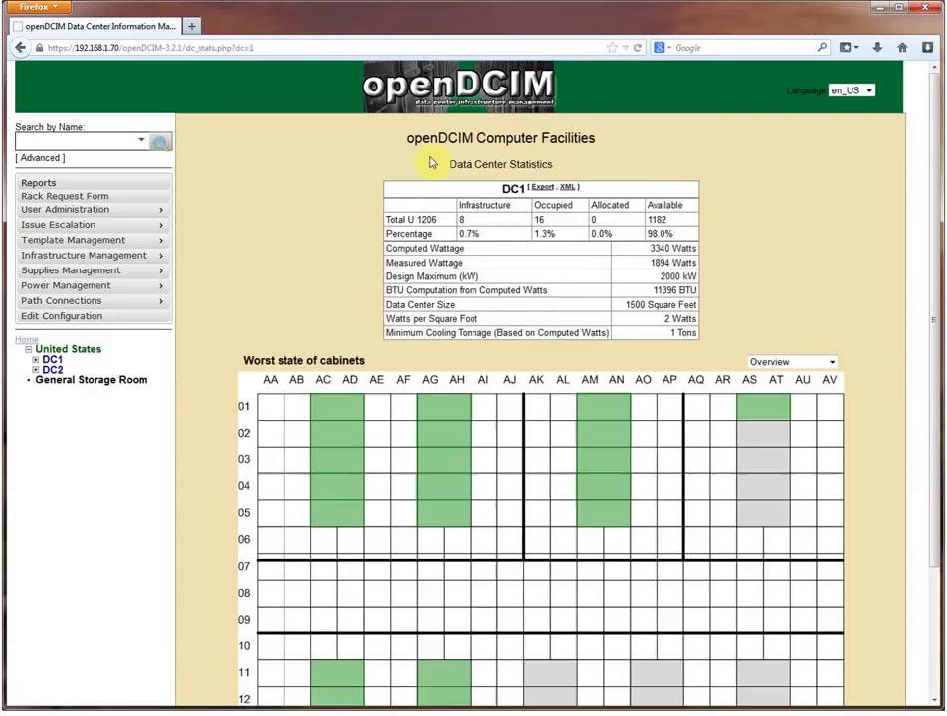
scroll(184, 309, "down", 3)
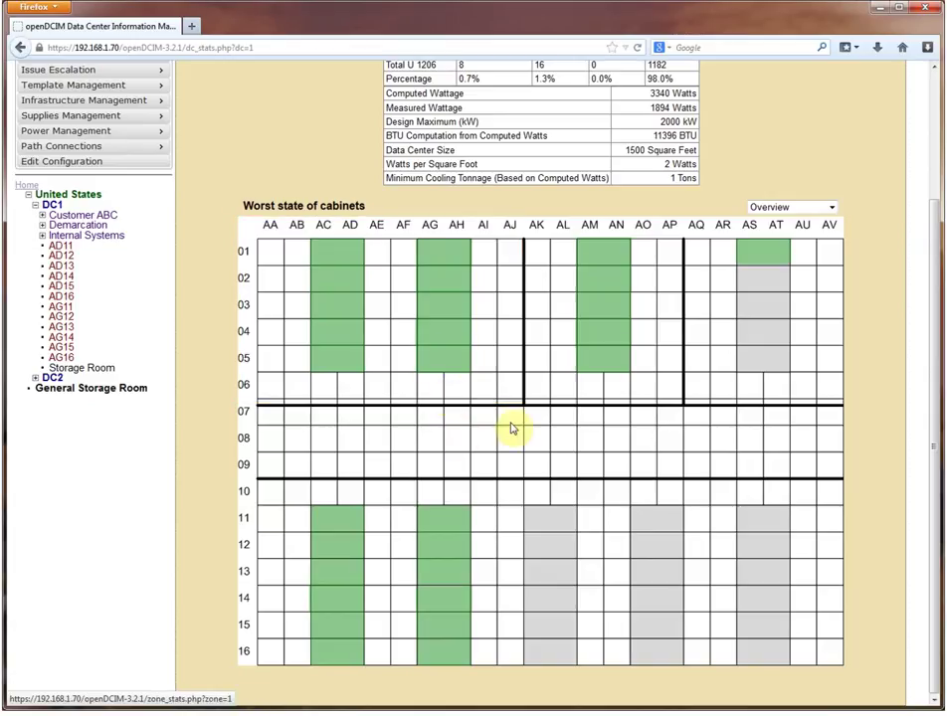
left_click(497, 375)
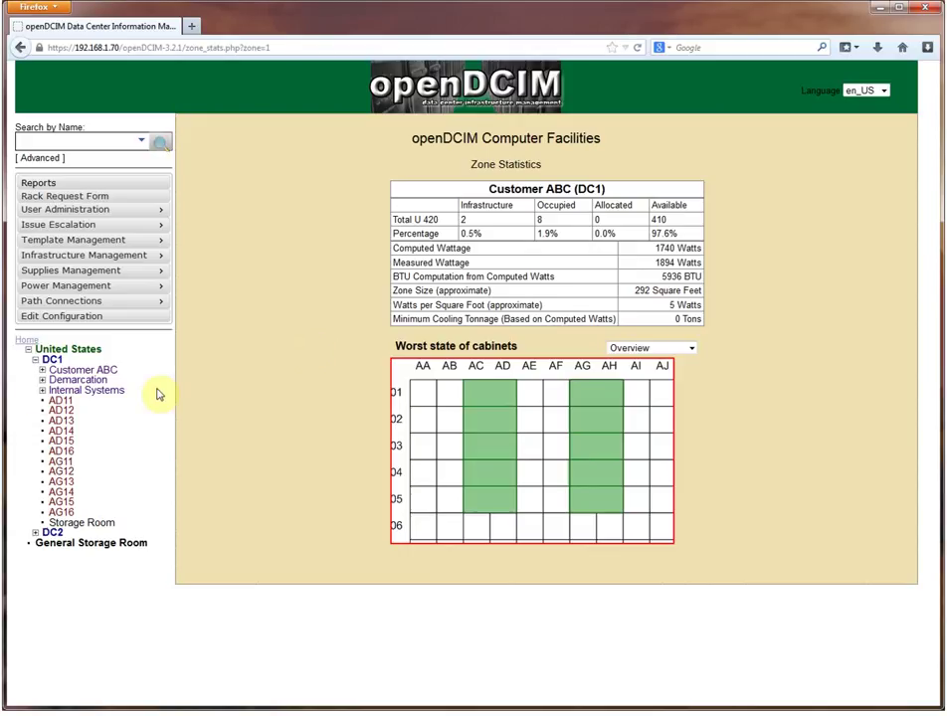
left_click(50, 360)
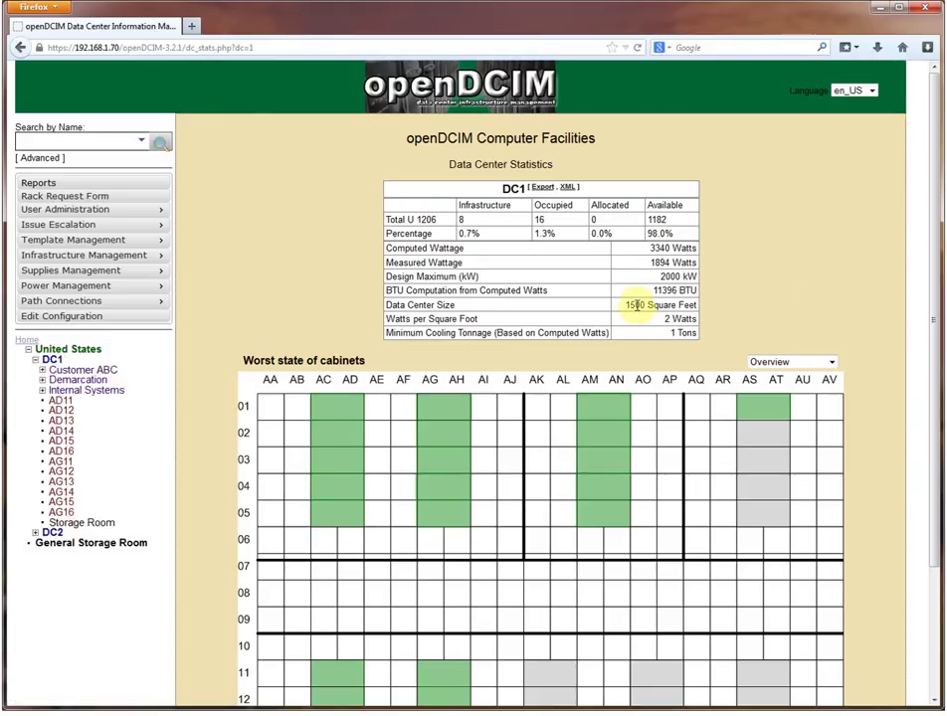
scroll(930, 298, "down", 3)
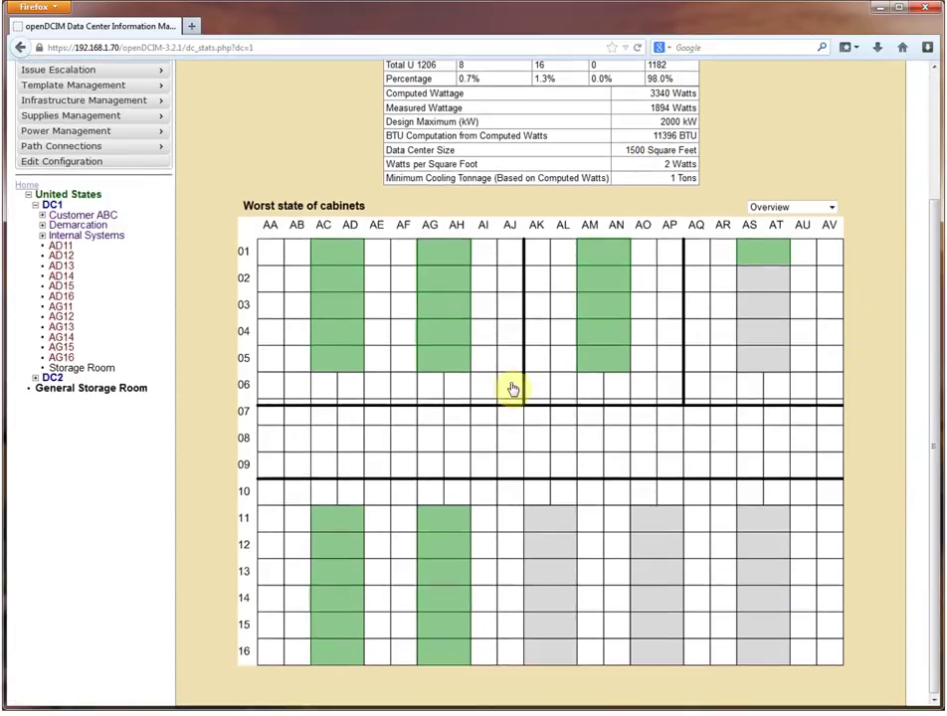
left_click(510, 385)
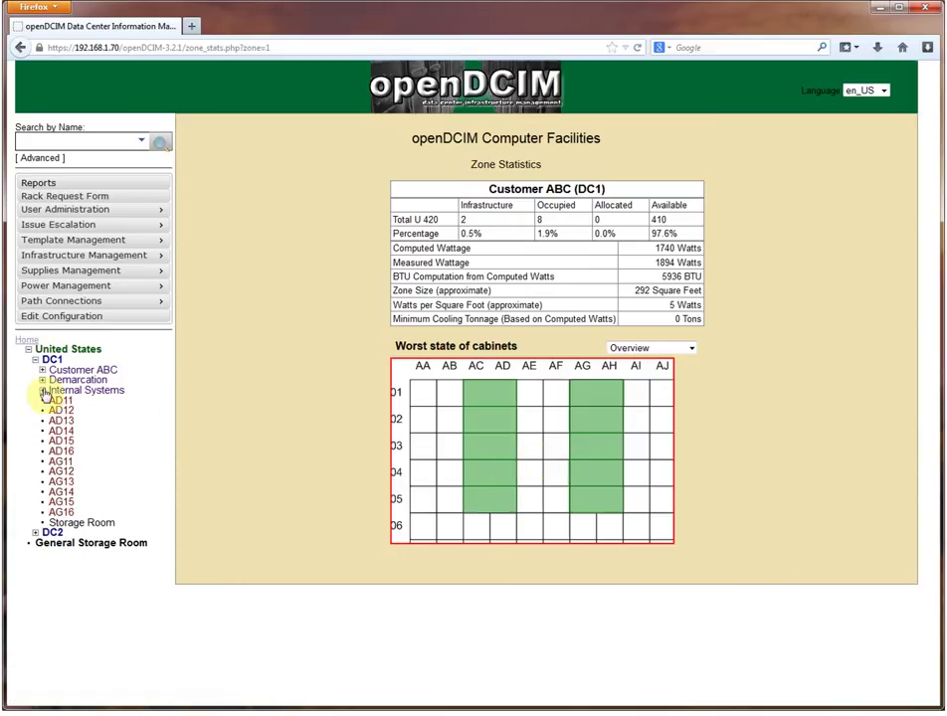
- Create a New Zone in data center DC1 with the description 'Customer XYZ'
mouse_move(156, 258)
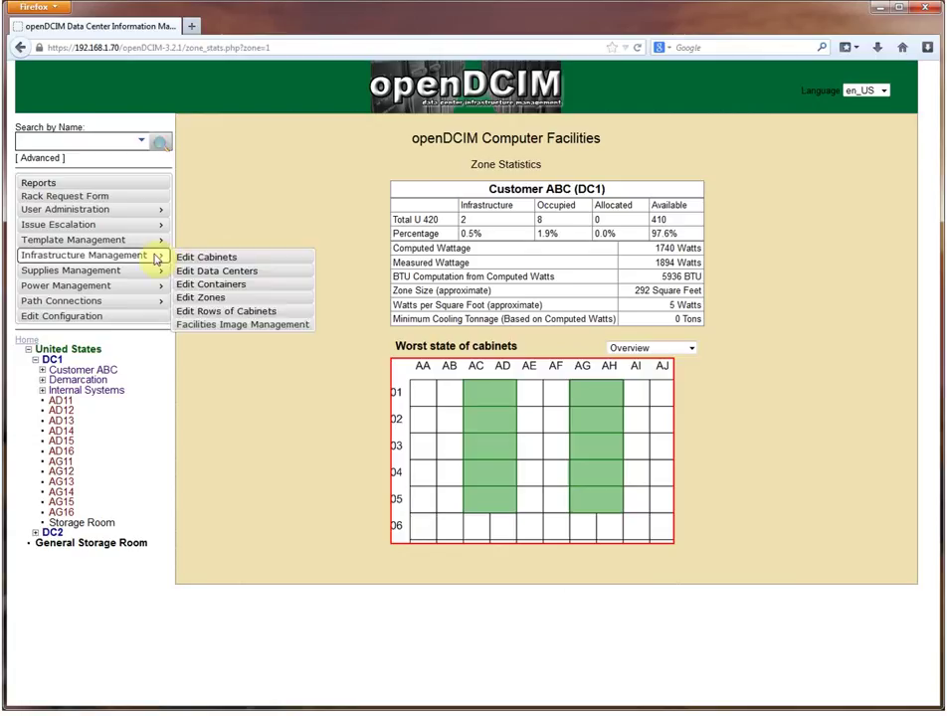
left_click(218, 298)
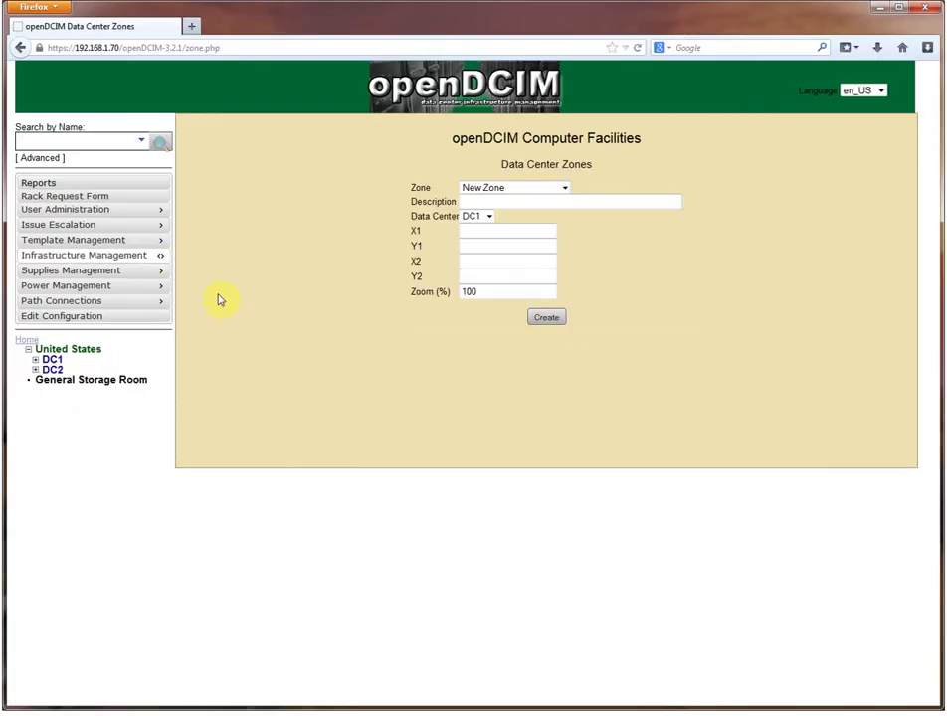
left_click(540, 189)
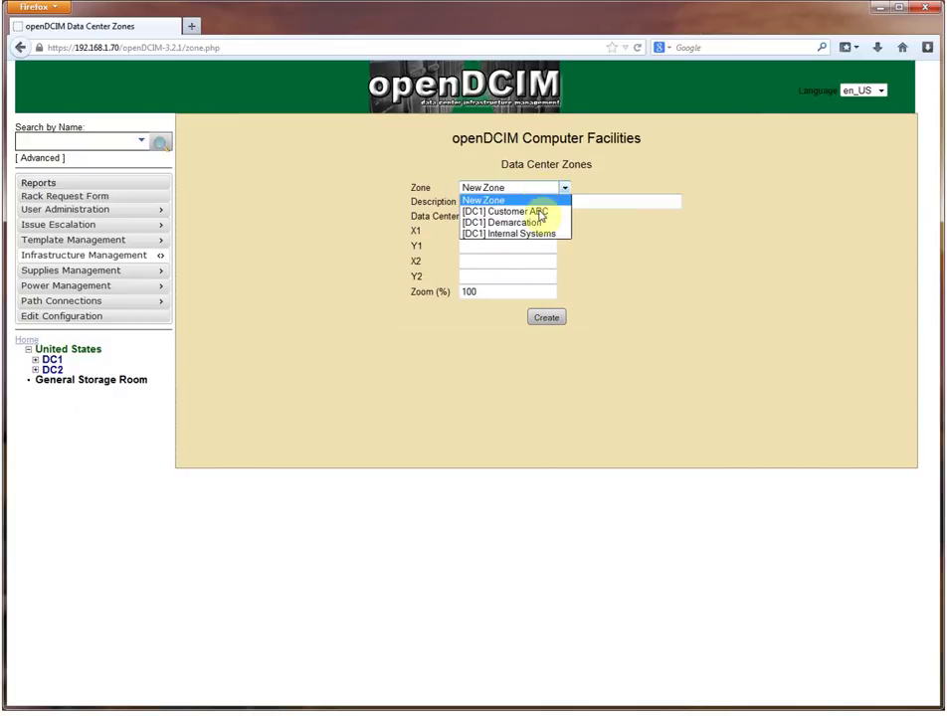
left_click(671, 231)
left_click(585, 200)
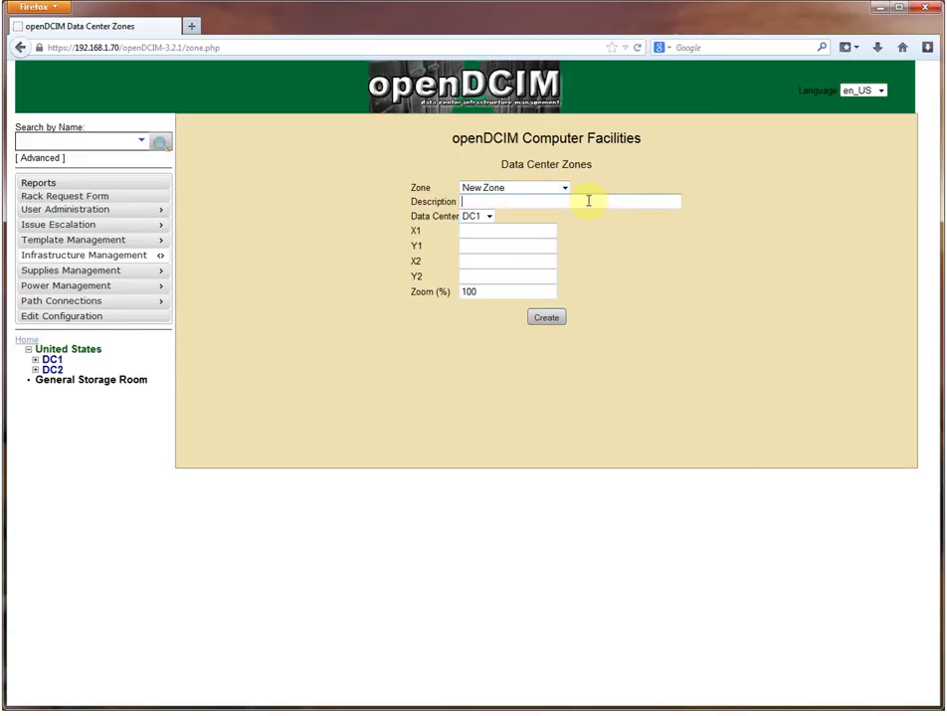
type("Cu")
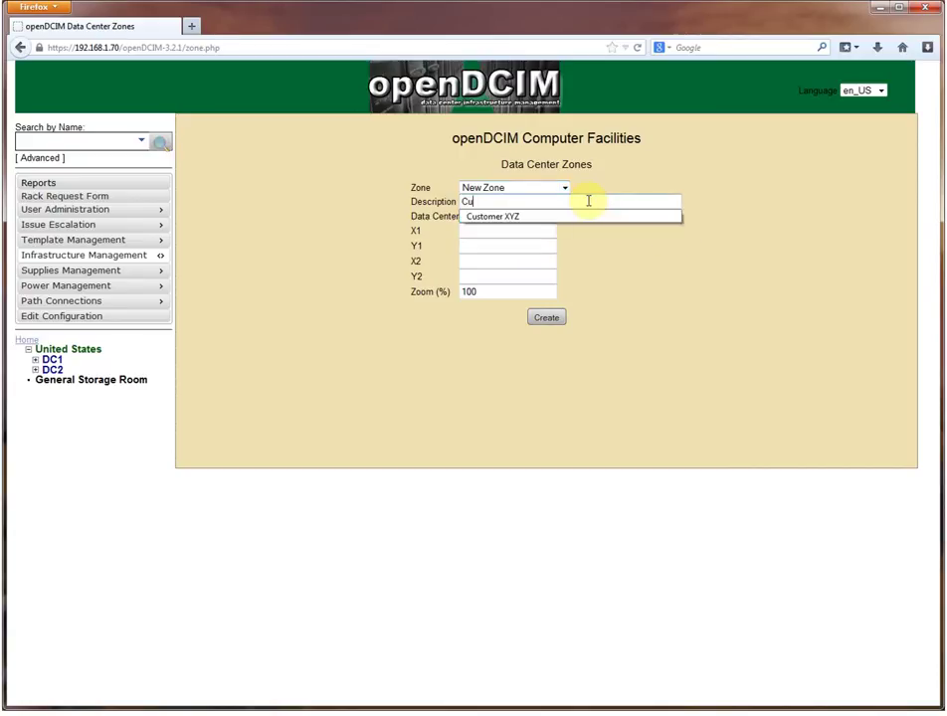
key("Down")
key("Return")
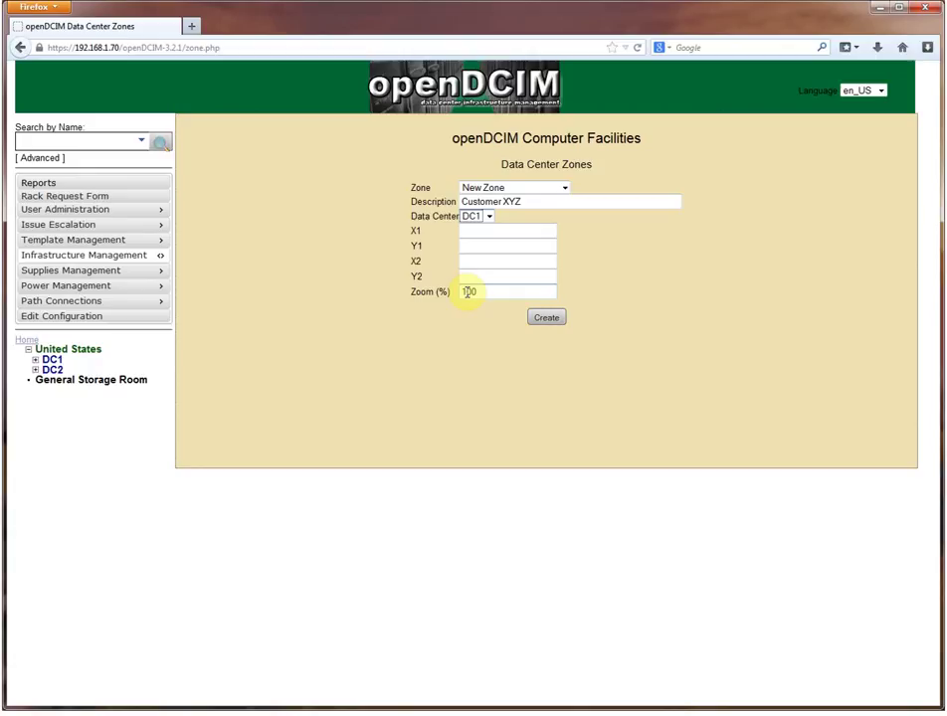
left_click(552, 318)
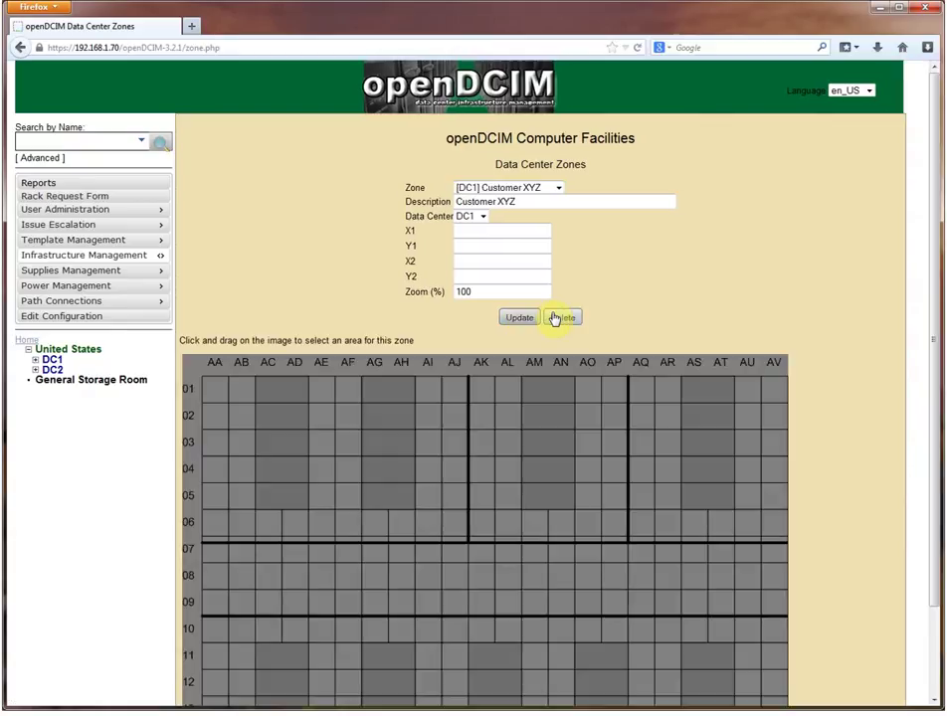
- Mark floor rows 10–16 as the Customer XYZ zone area, save it, and return to DC1
scroll(880, 265, "down", 2)
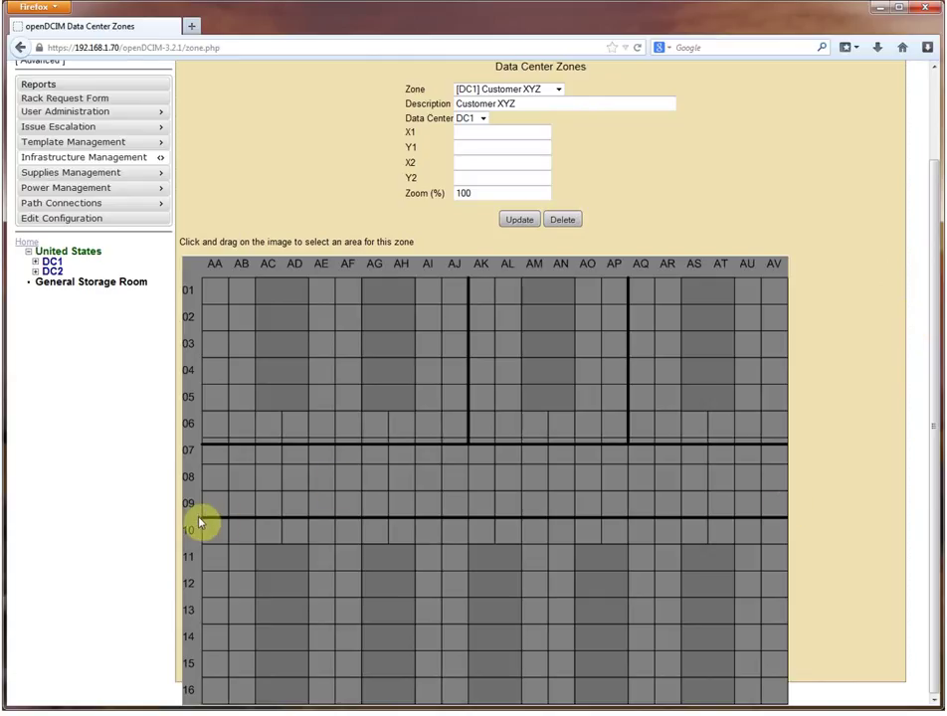
left_click_drag(184, 519, 802, 704)
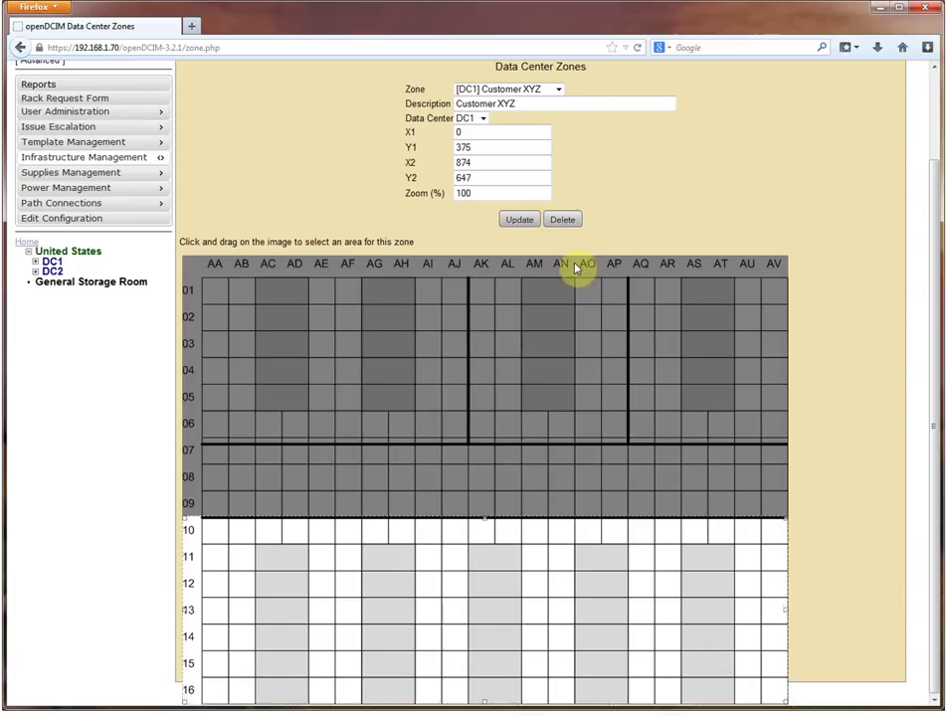
left_click(519, 221)
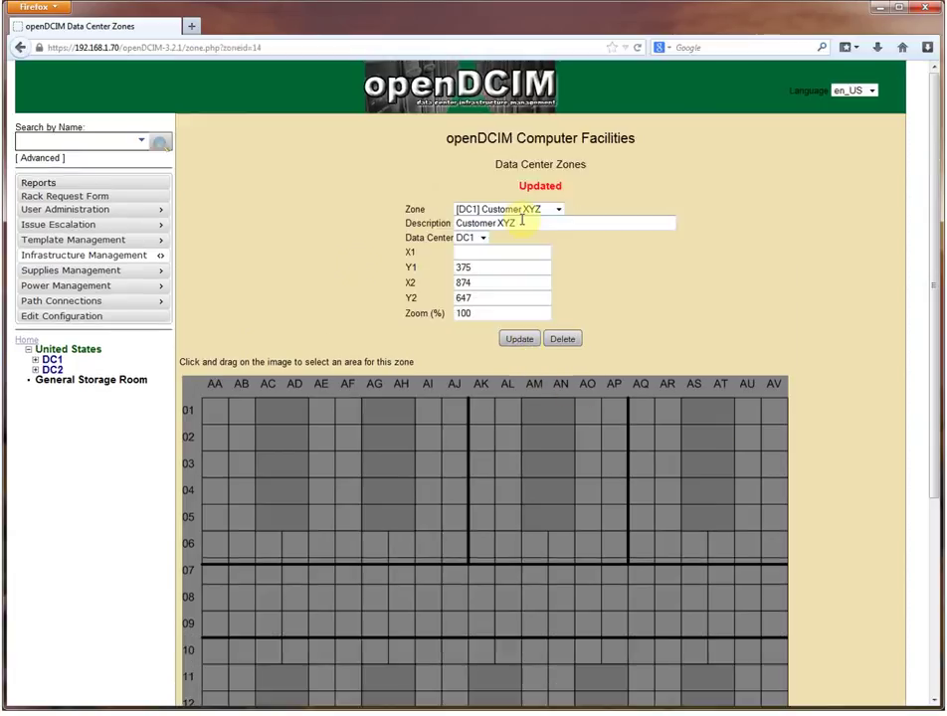
left_click(55, 361)
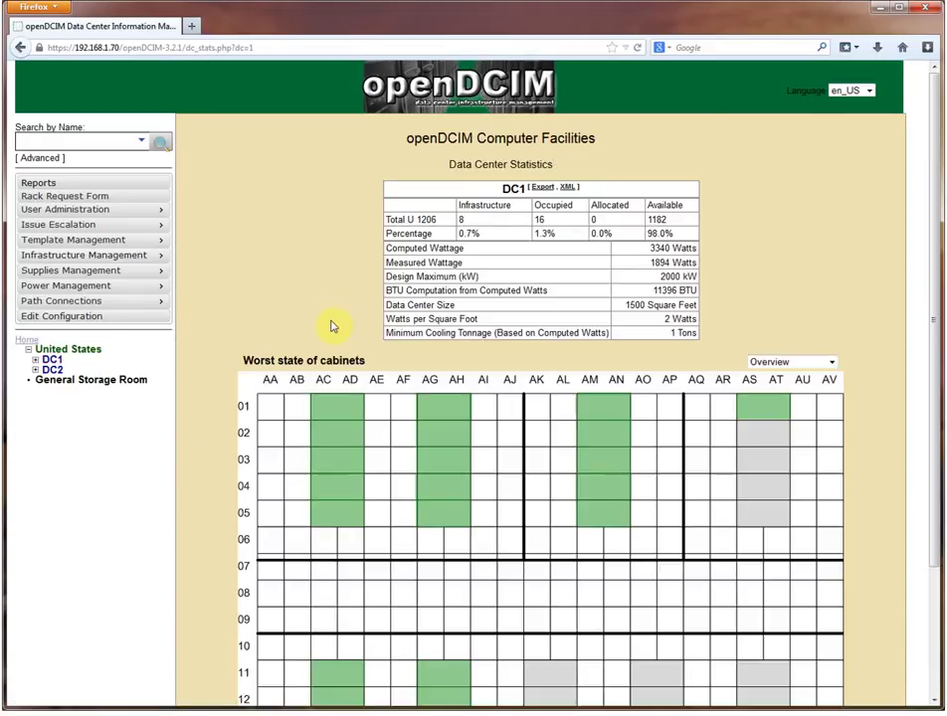
- Open the Customer XYZ zone statistics (630 sq ft), then cabinet AD11's inventory page
scroll(203, 447, "down", 3)
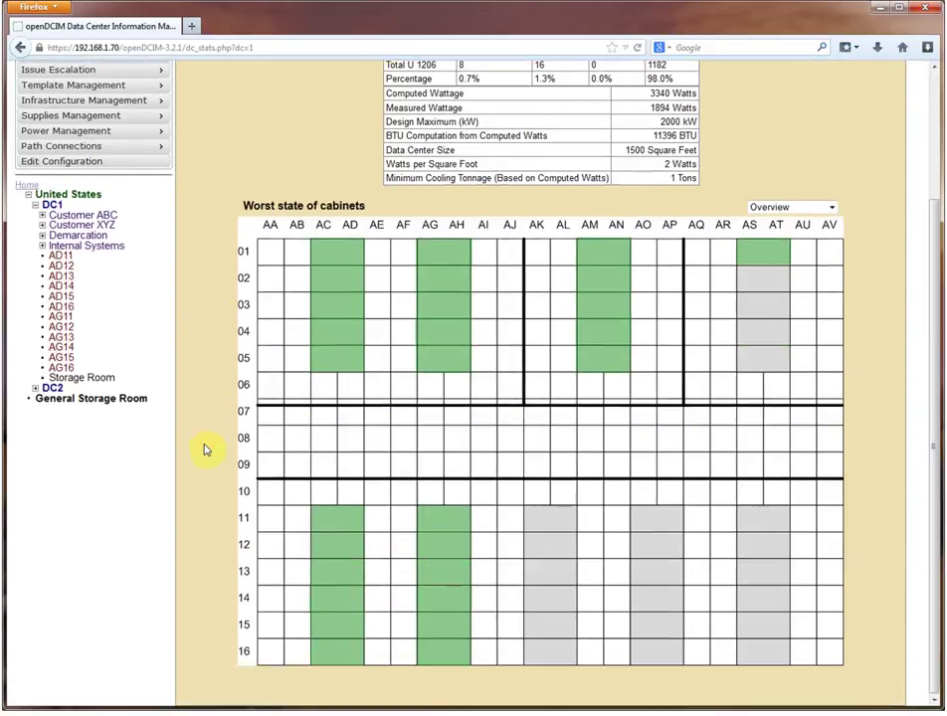
left_click(273, 527)
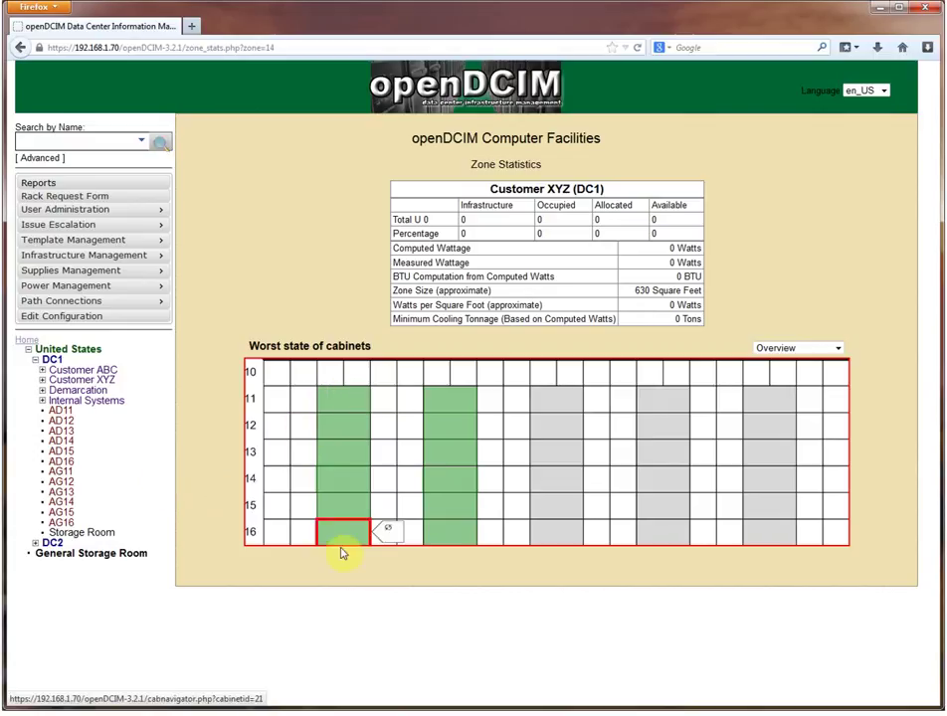
mouse_move(448, 521)
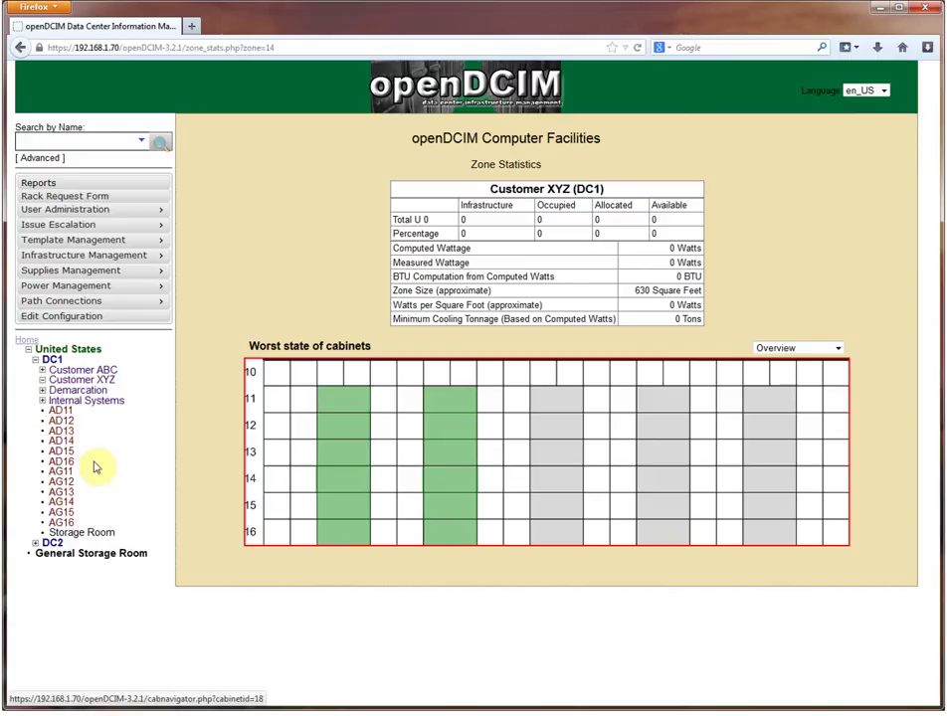
left_click(58, 413)
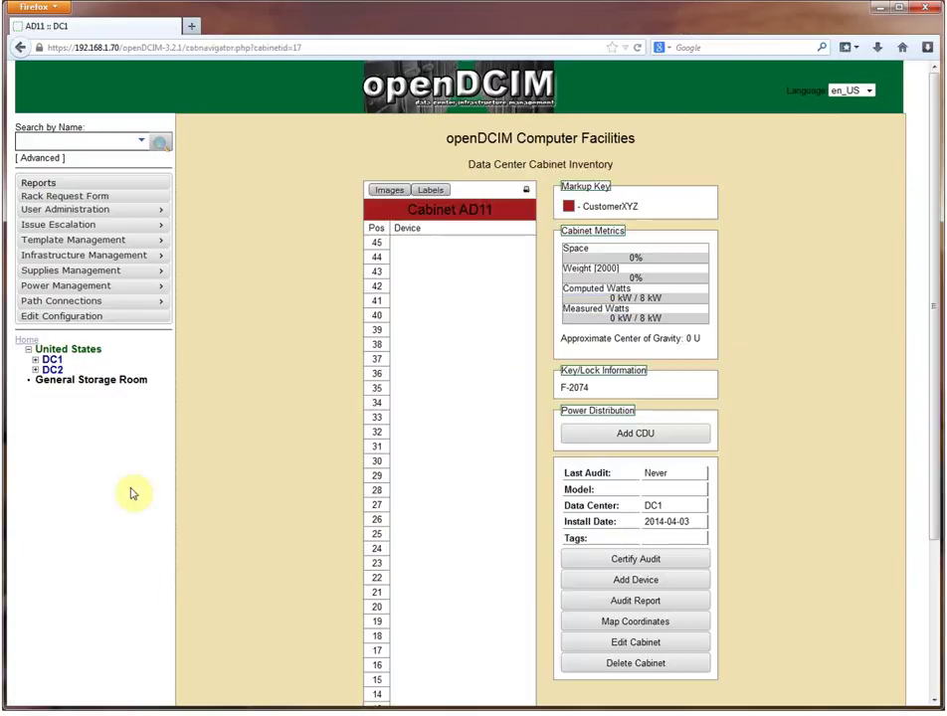
- Assign cabinet AD11 to the Customer XYZ zone and save it
left_click(672, 642)
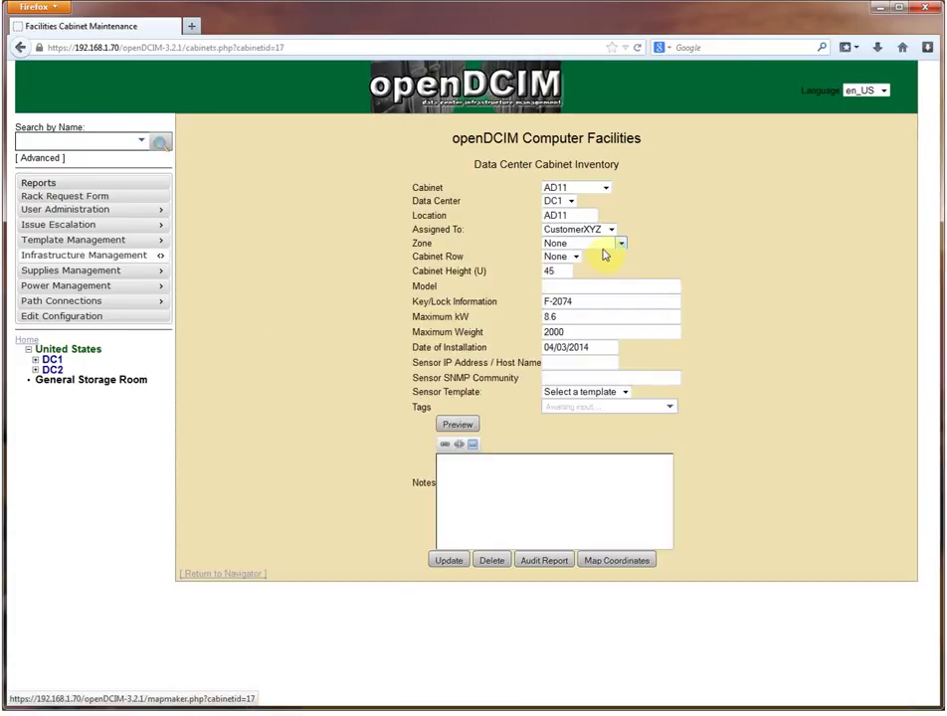
left_click(602, 249)
left_click(606, 277)
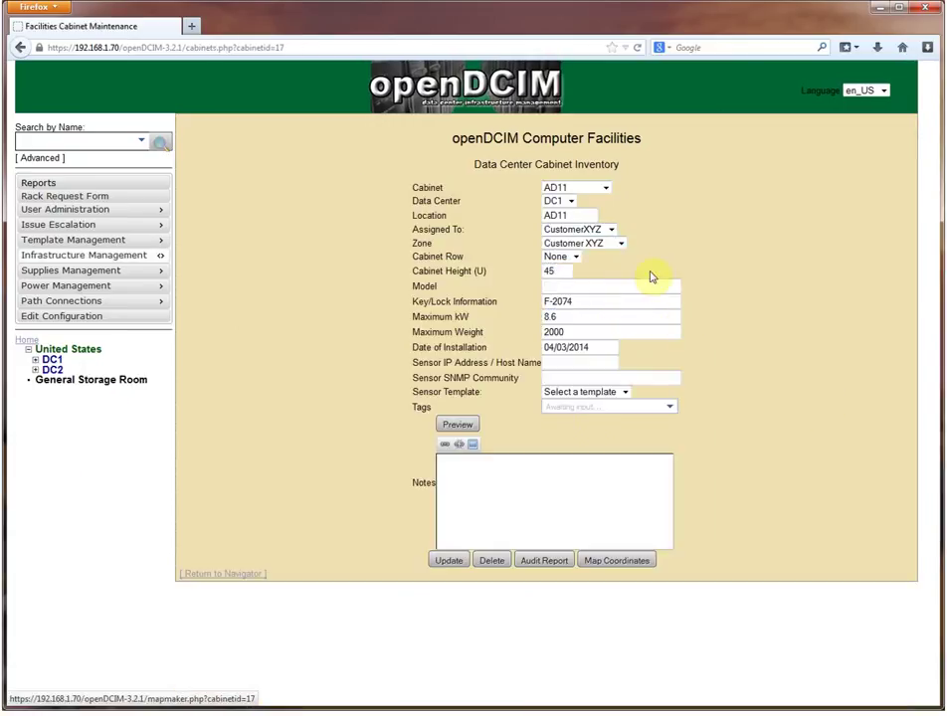
left_click(451, 564)
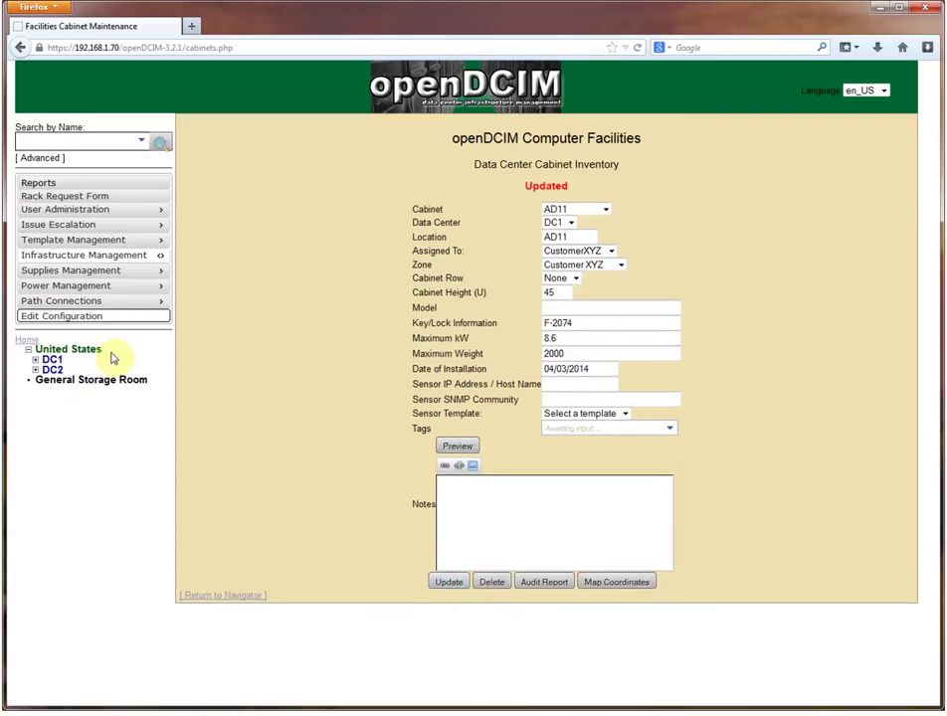
- Review Customer XYZ's zone statistics and cabinets, then load Customer ABC's zone statistics
left_click(50, 363)
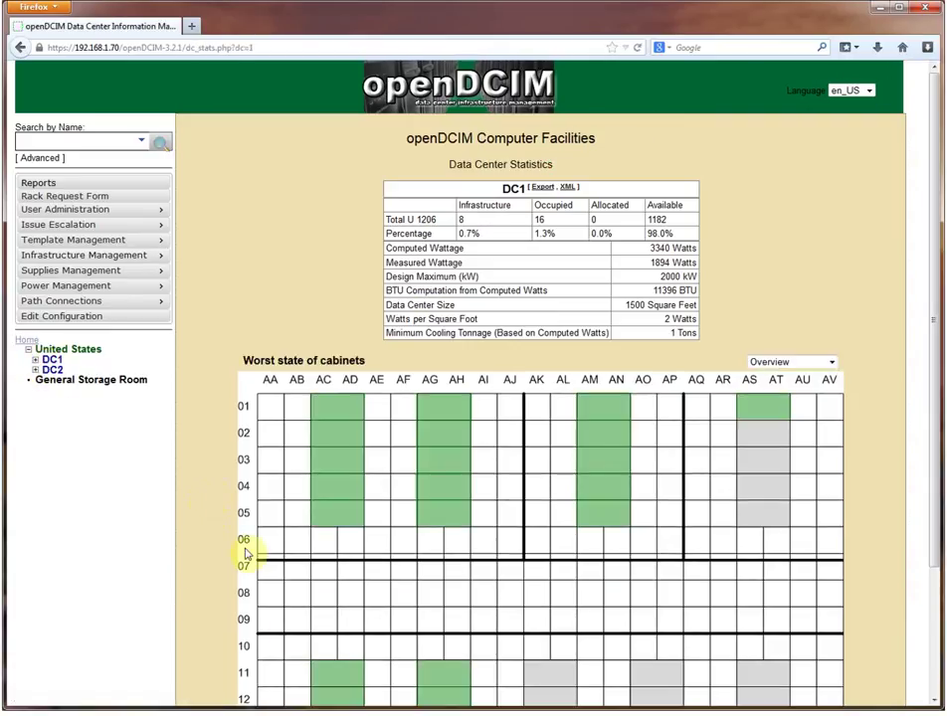
left_click(295, 666)
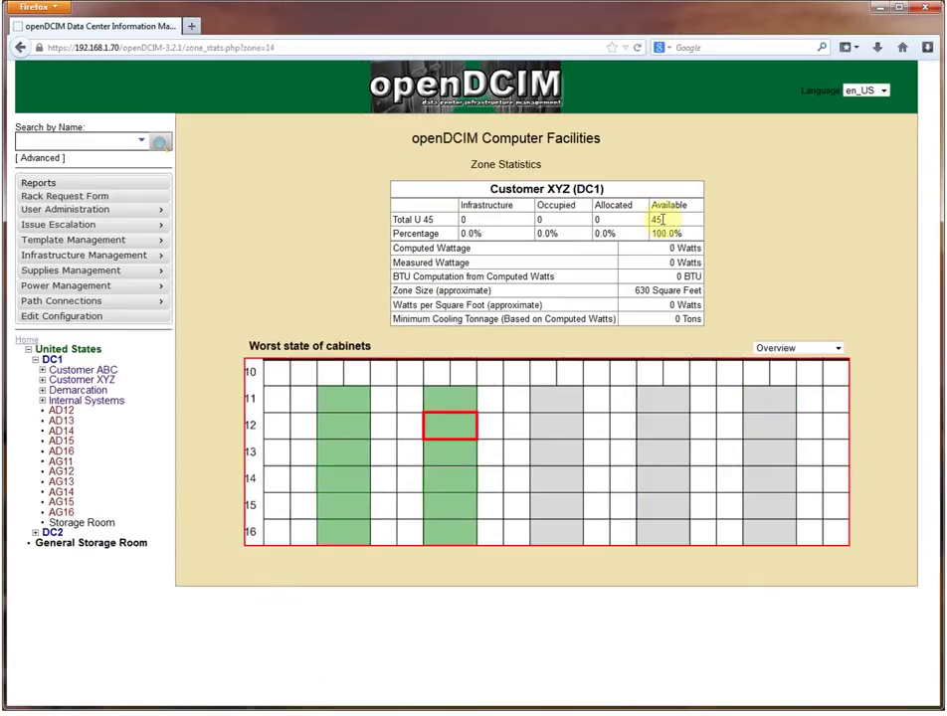
mouse_move(331, 398)
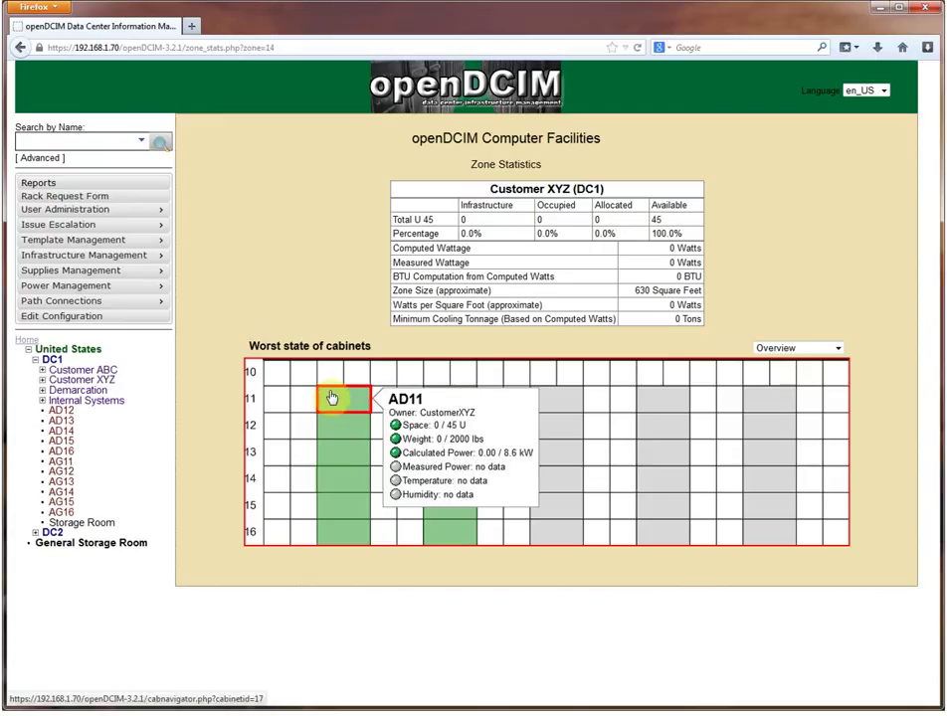
left_click(43, 381)
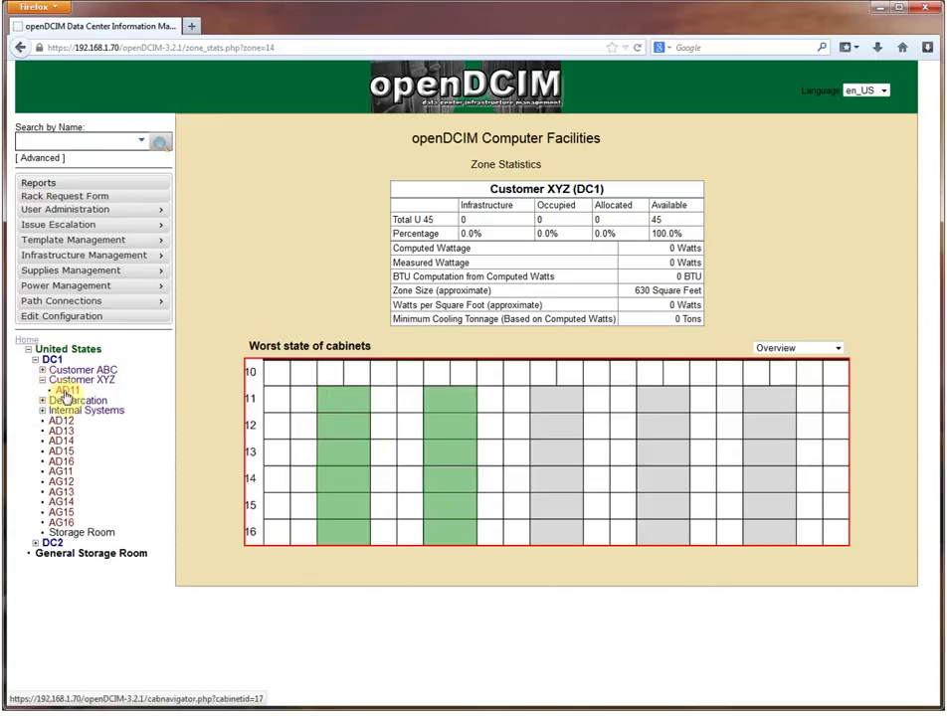
mouse_move(281, 543)
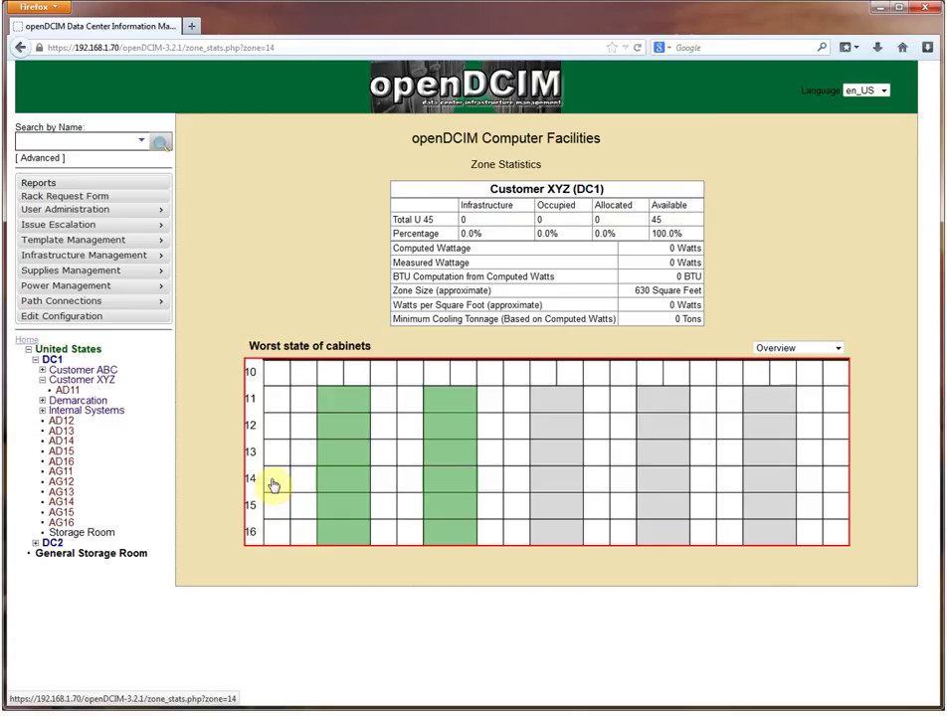
left_click(104, 371)
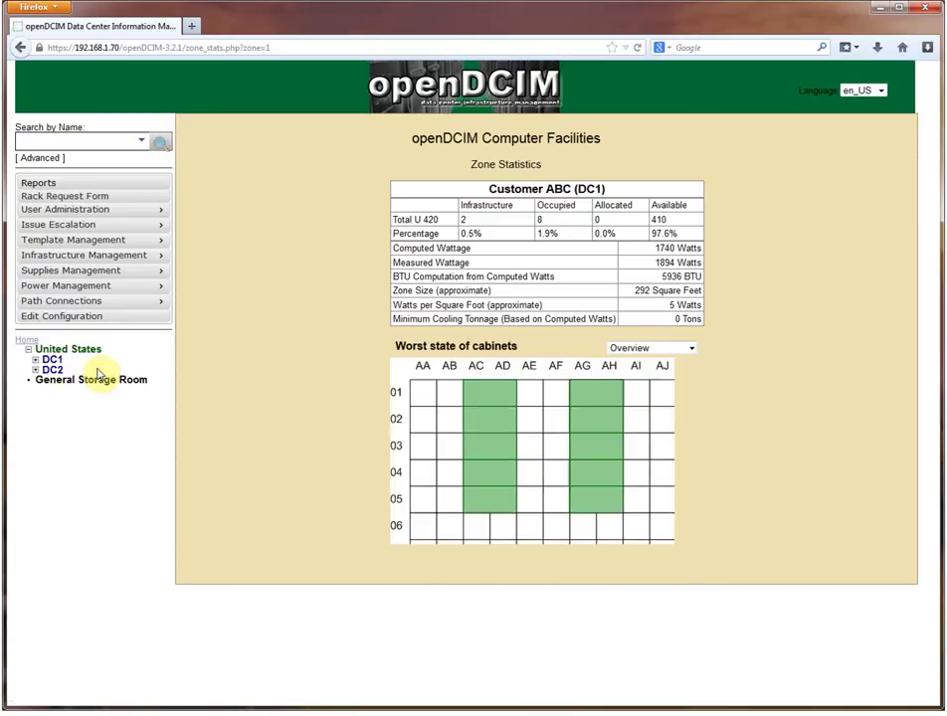
- Expand Customer ABC's Row AD and Row AG cabinets and open the Row AG inventory
left_click(42, 370)
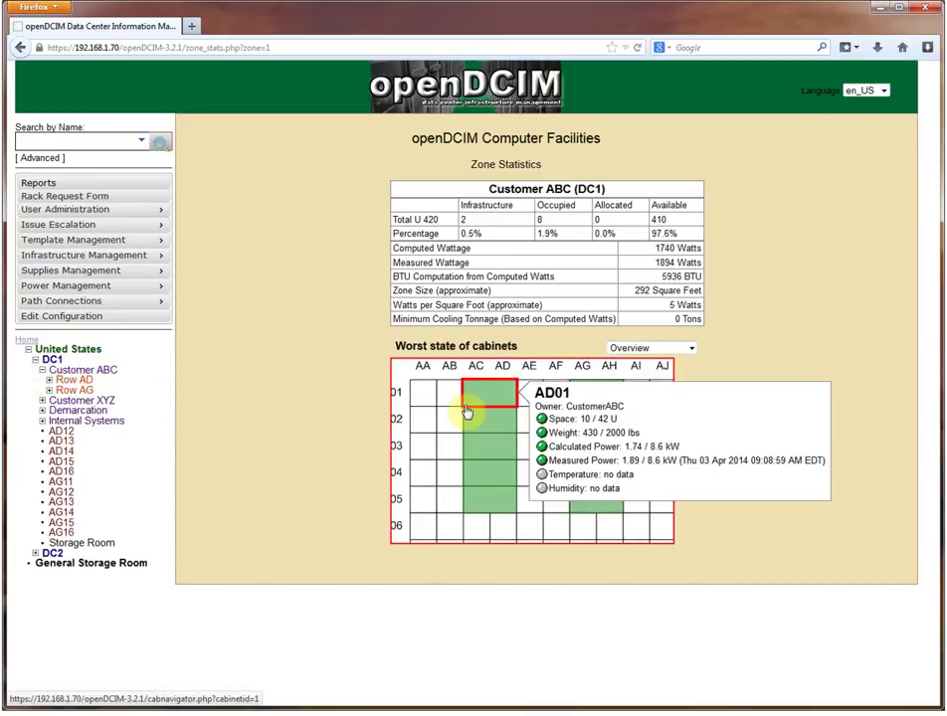
mouse_move(616, 413)
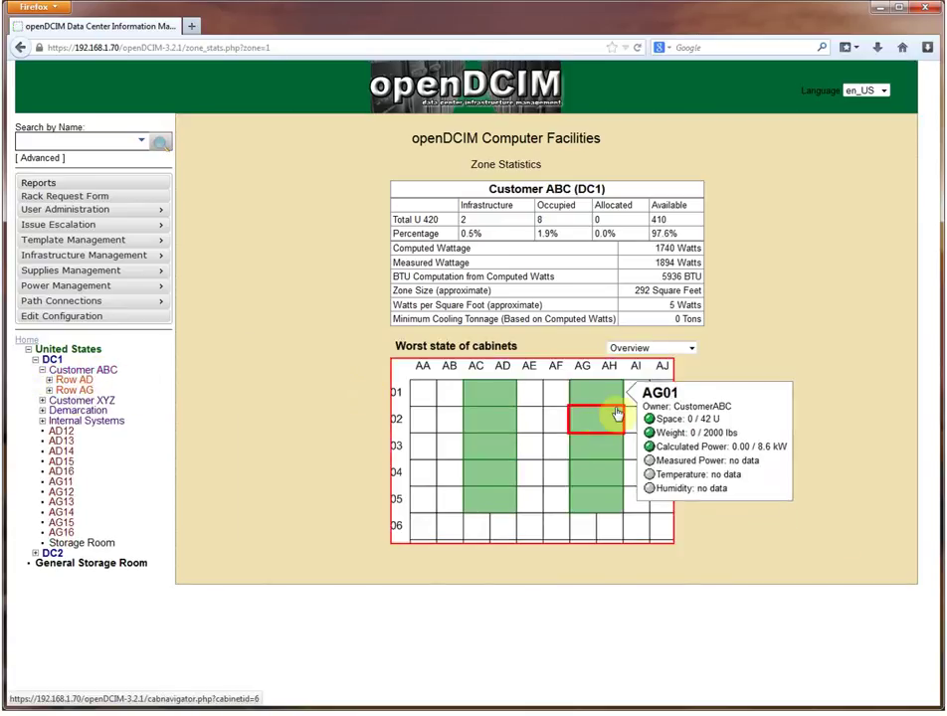
left_click(48, 379)
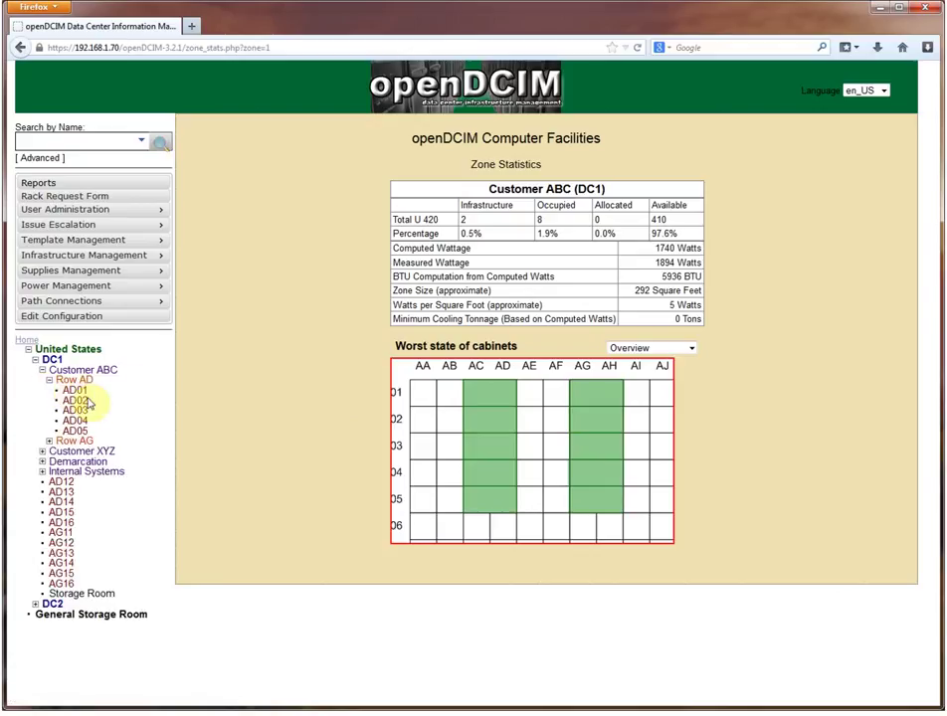
left_click(48, 440)
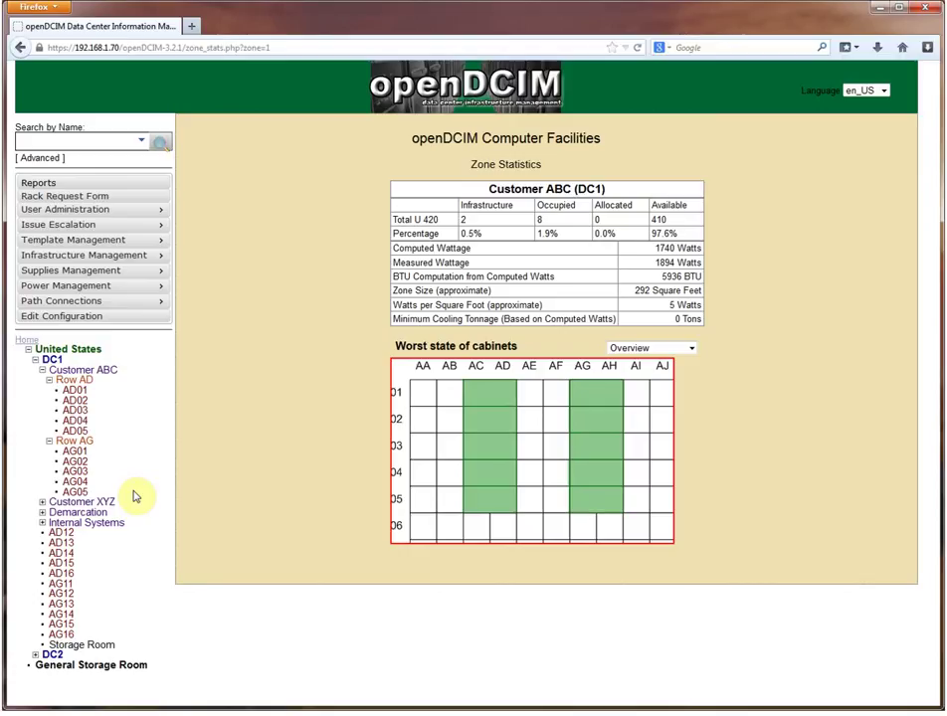
left_click(87, 445)
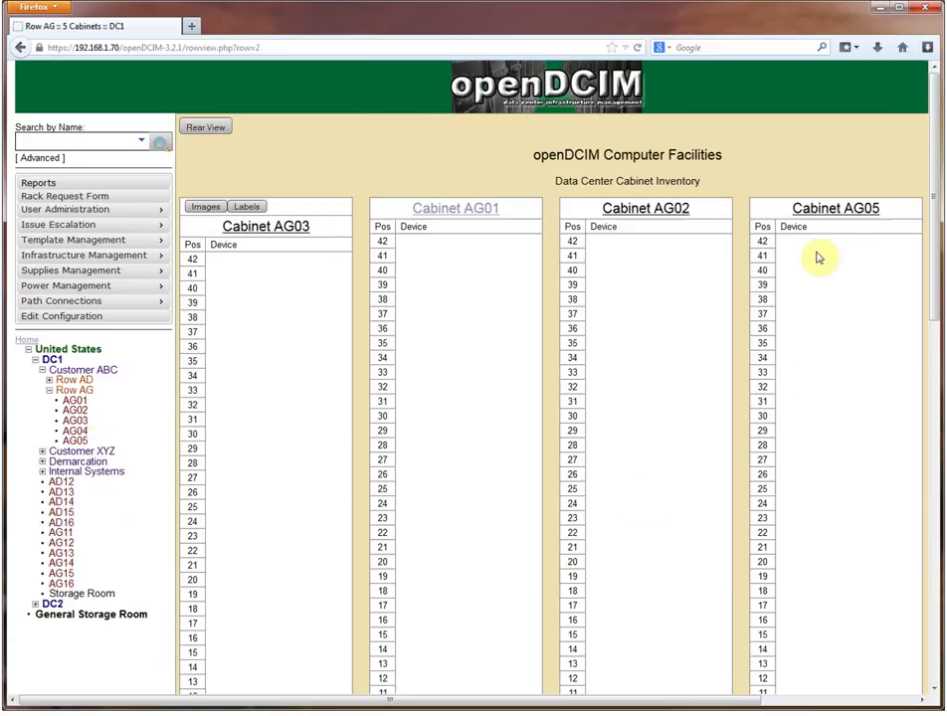
middle_click(793, 300)
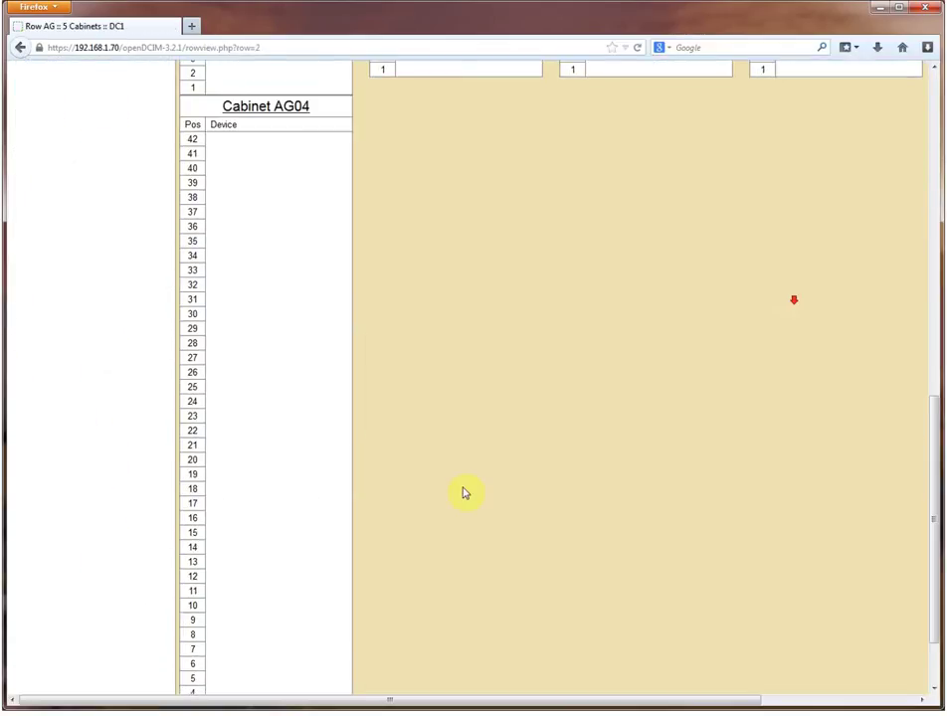
middle_click(607, 448)
scroll(608, 447, "up", 15)
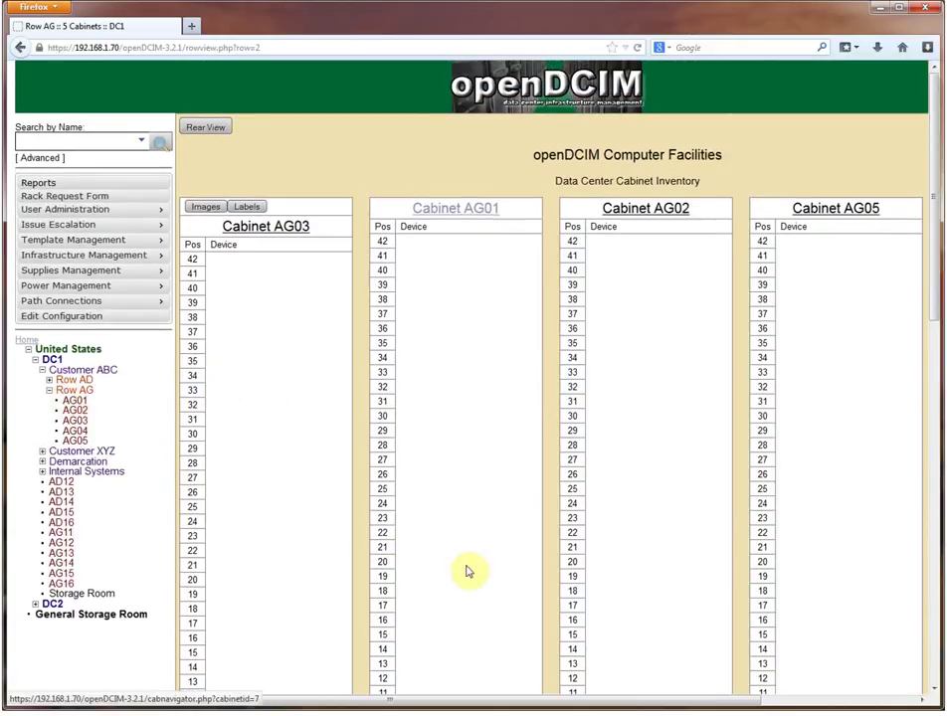
middle_click(718, 457)
scroll(718, 461, "down", 5)
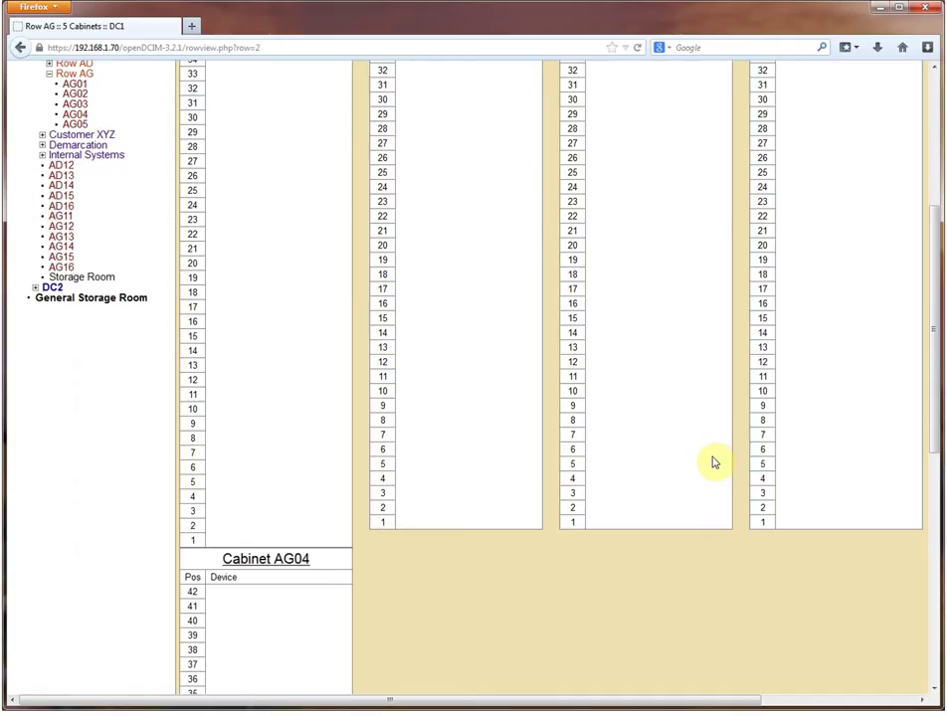
scroll(714, 459, "up", 5)
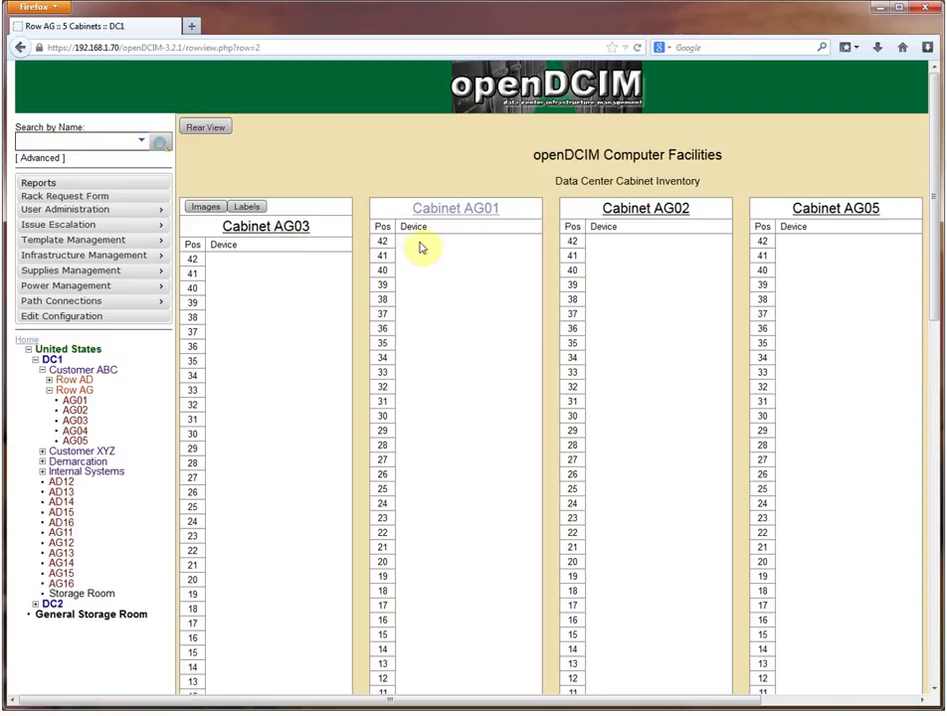
scroll(621, 399, "down", 6)
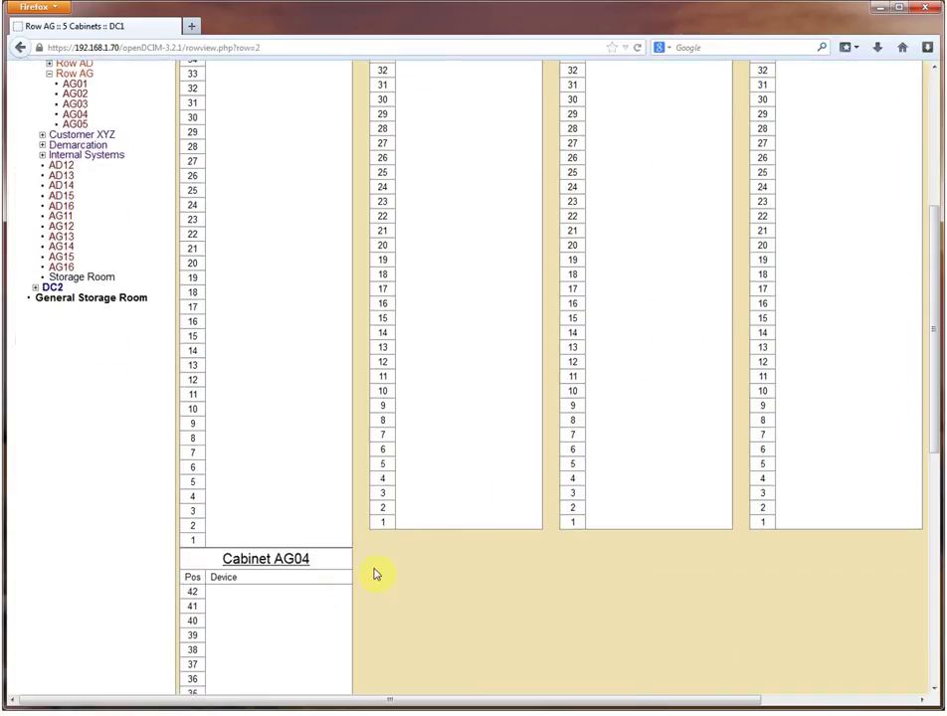
scroll(374, 572, "up", 6)
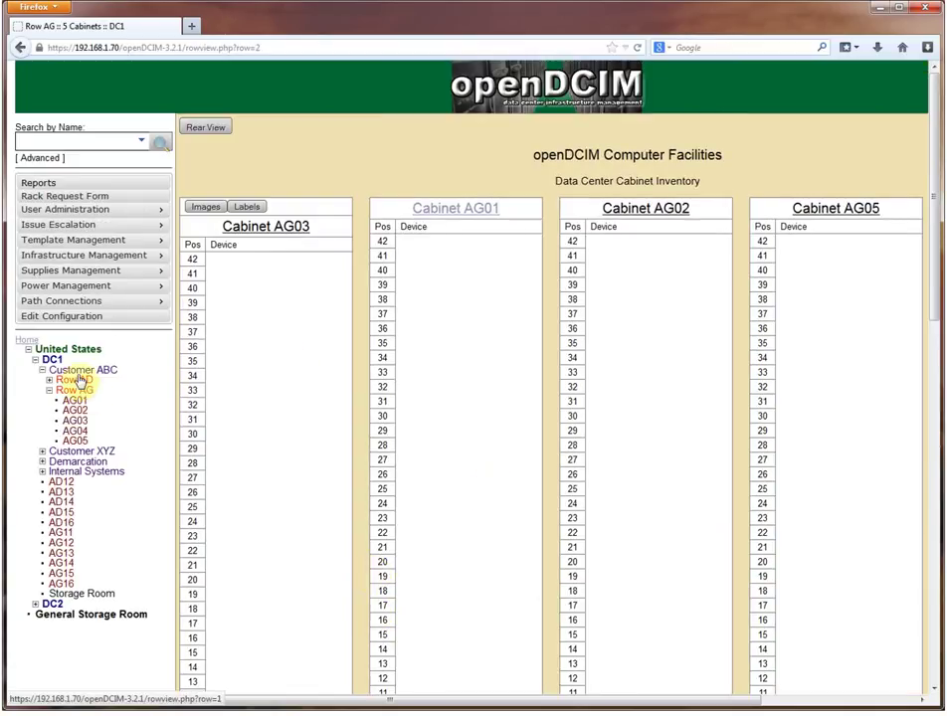
- Switch DC1's floor map from Overview to Air Flow and inspect the cabinets' airflow arrows
left_click(45, 362)
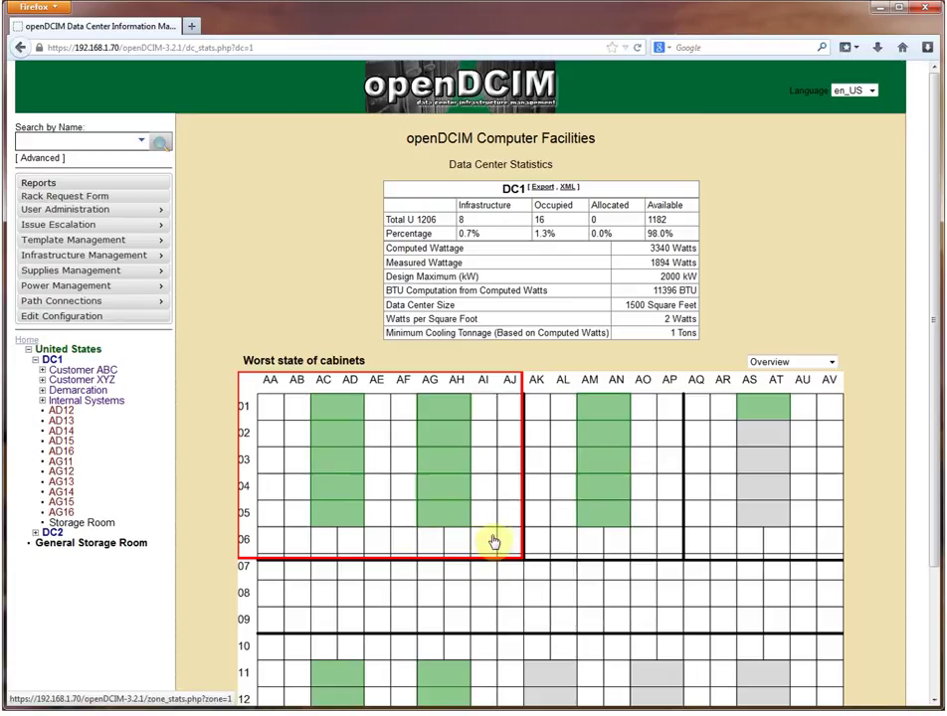
left_click(831, 362)
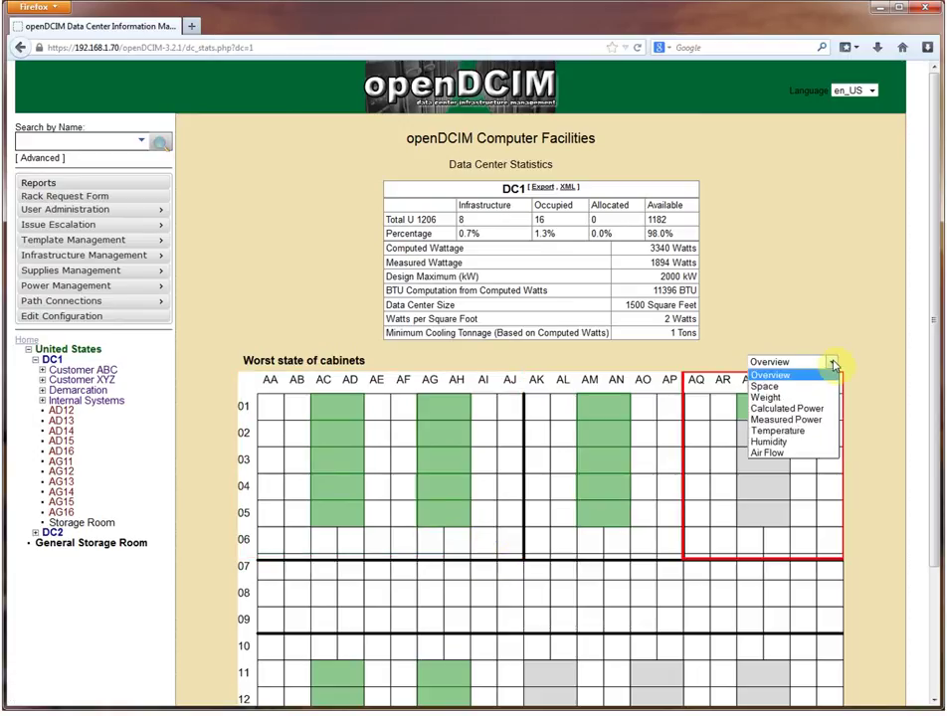
left_click(821, 454)
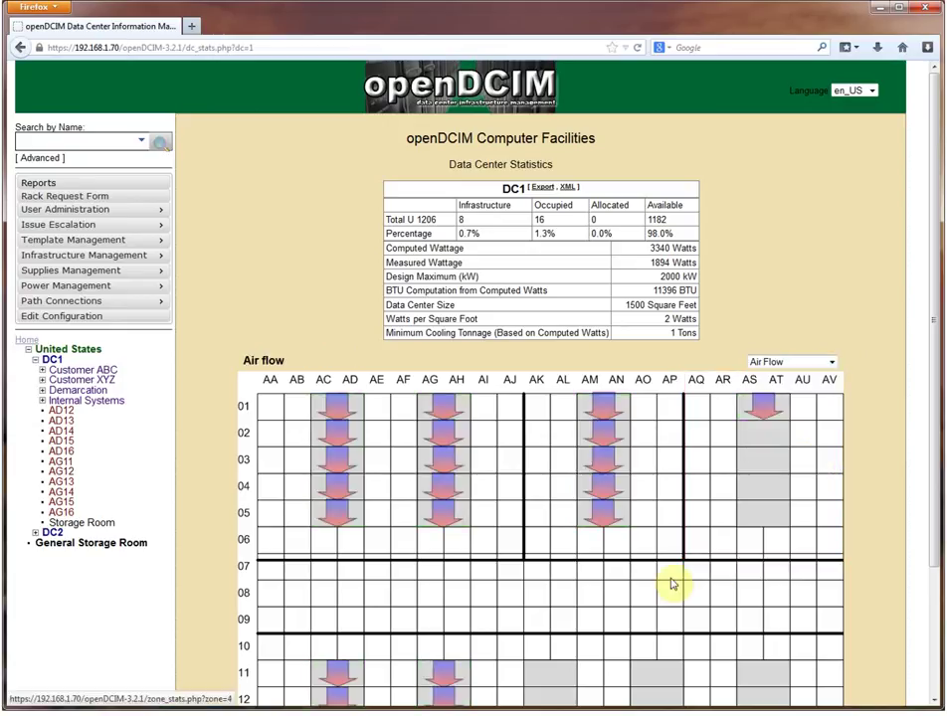
scroll(666, 583, "down", 3)
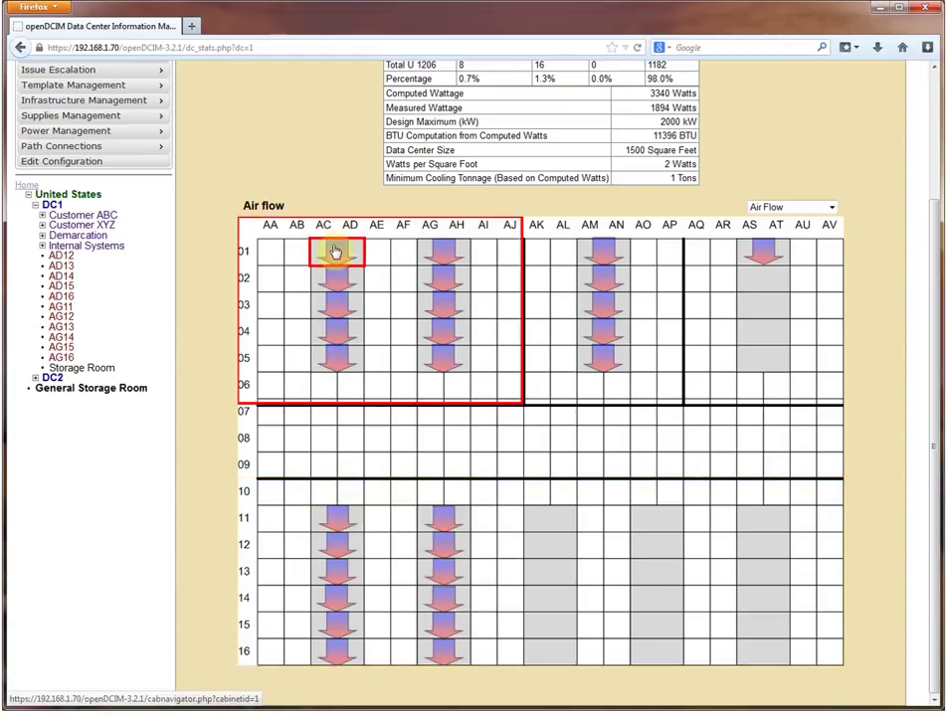
mouse_move(336, 247)
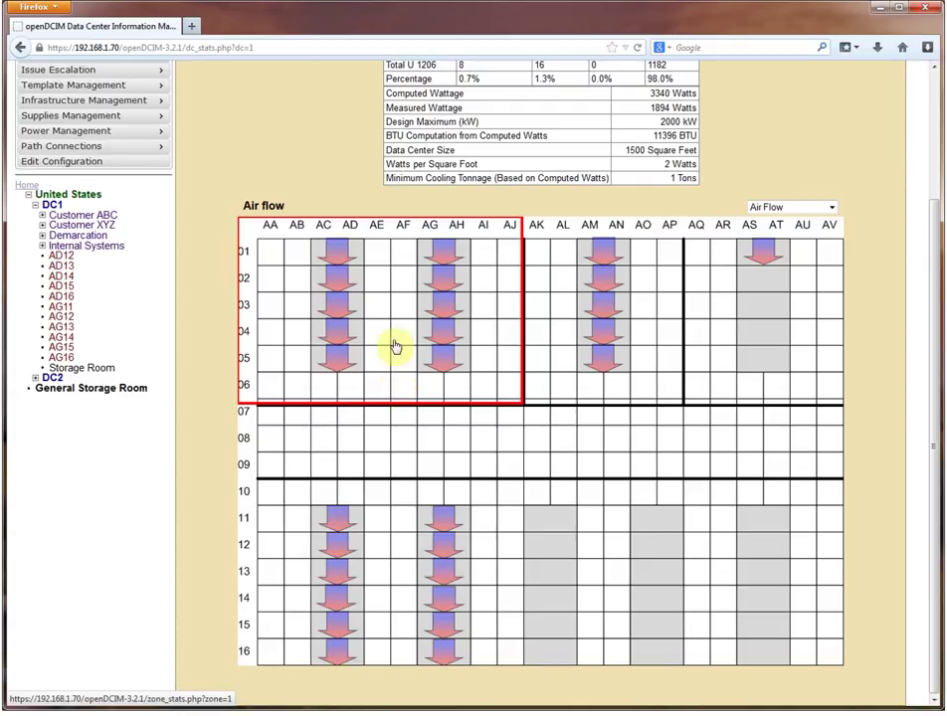
mouse_move(335, 375)
scroll(401, 387, "up", 3)
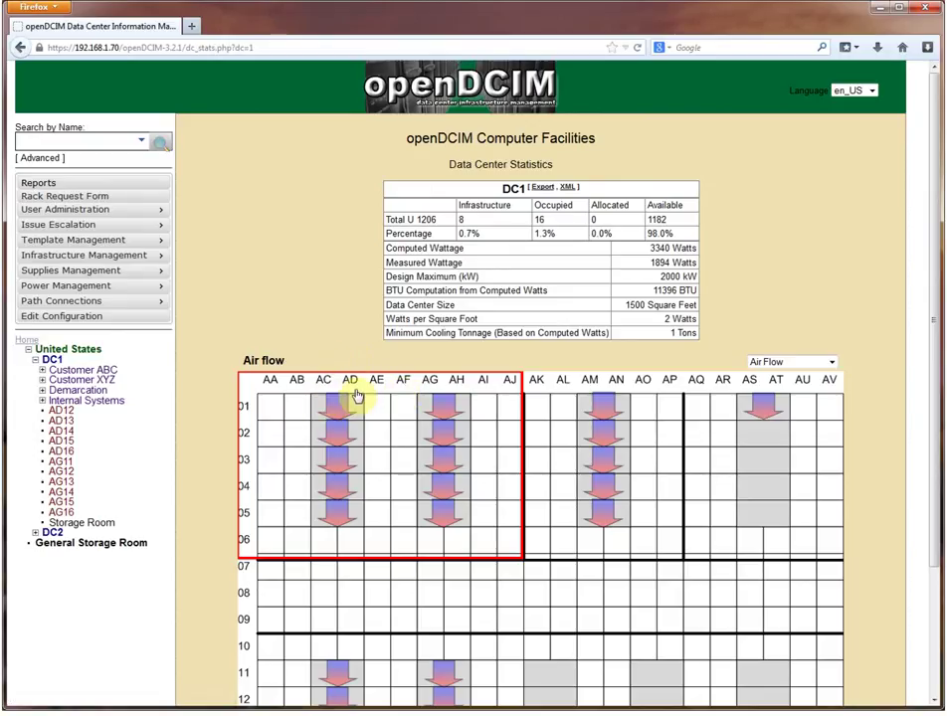
- Set cabinet AS01's map front edge to Left and submit its map coordinates
left_click(771, 432)
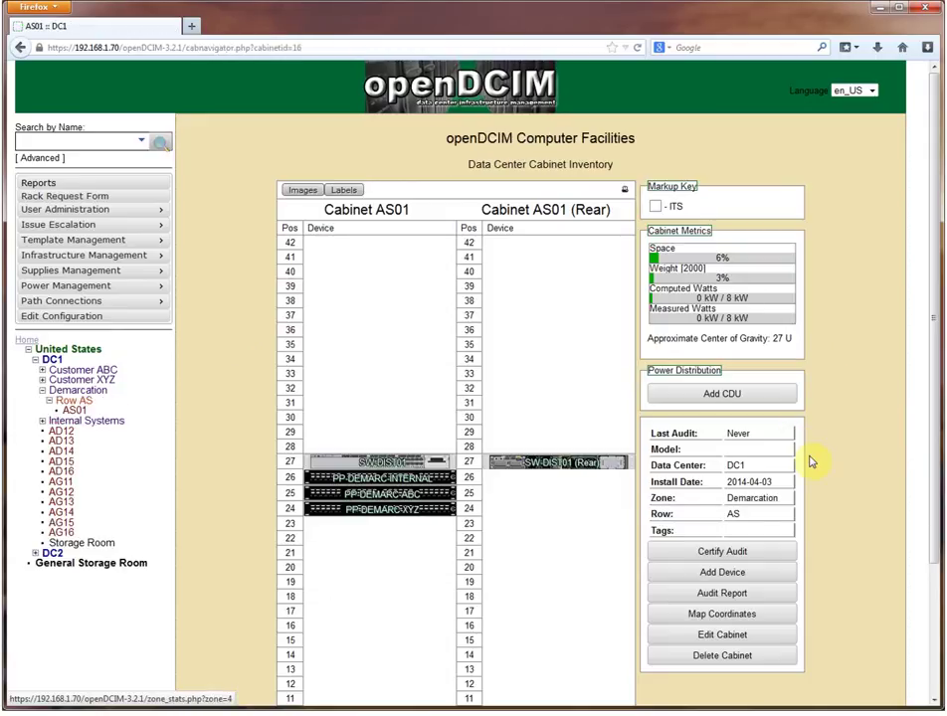
left_click(724, 636)
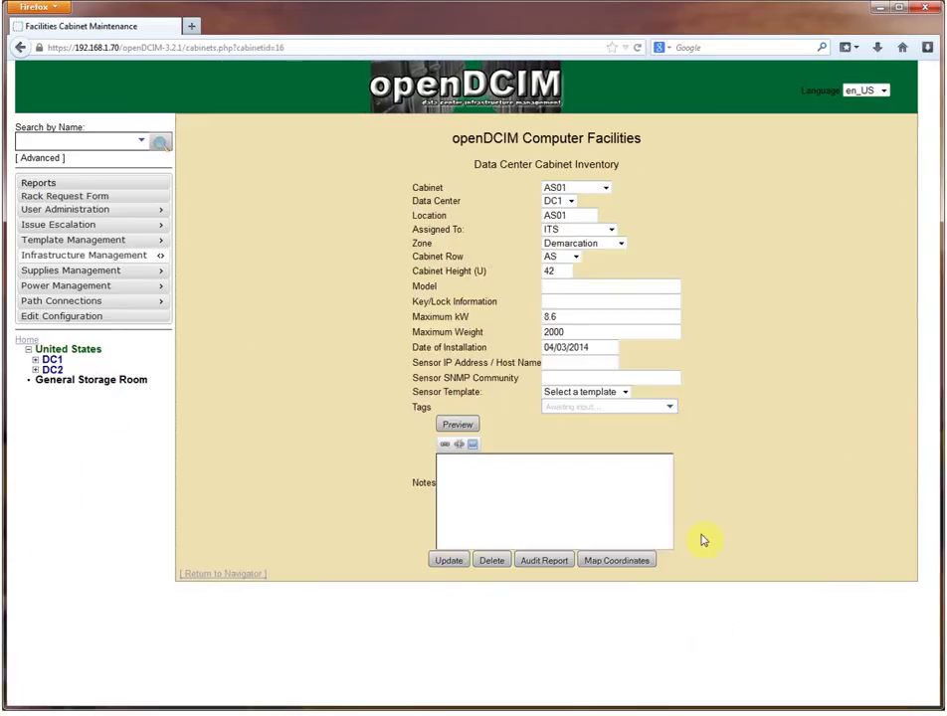
left_click(619, 563)
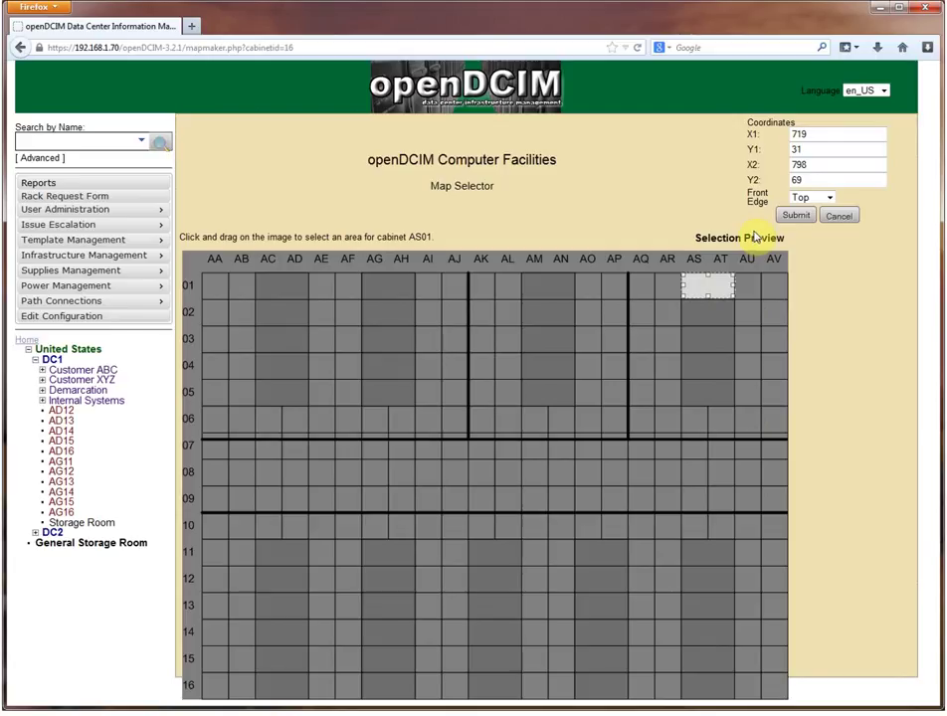
left_click(825, 197)
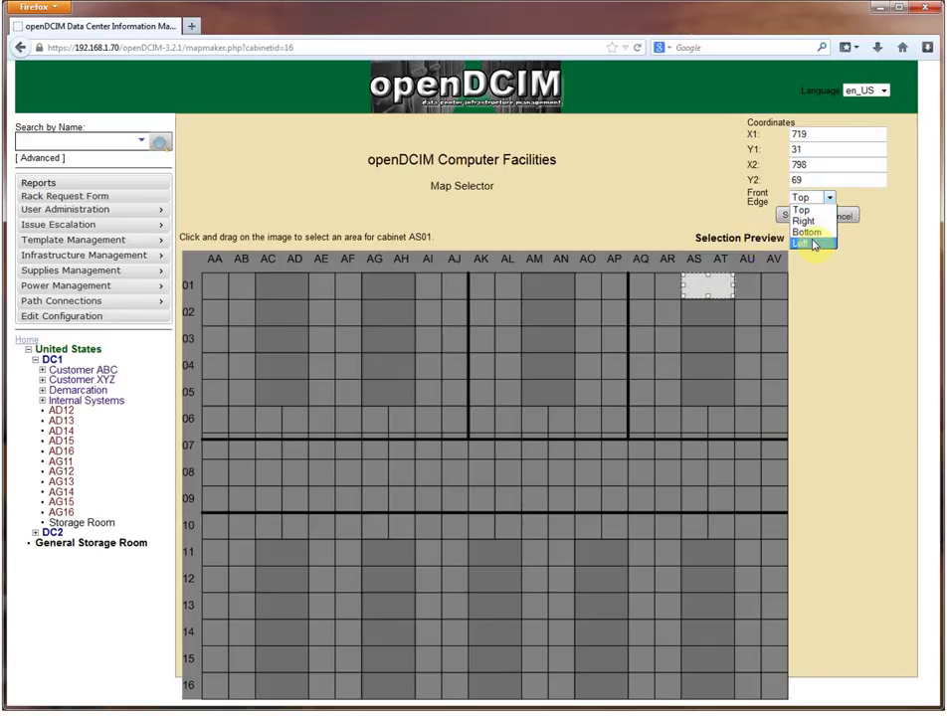
left_click(813, 244)
left_click(803, 220)
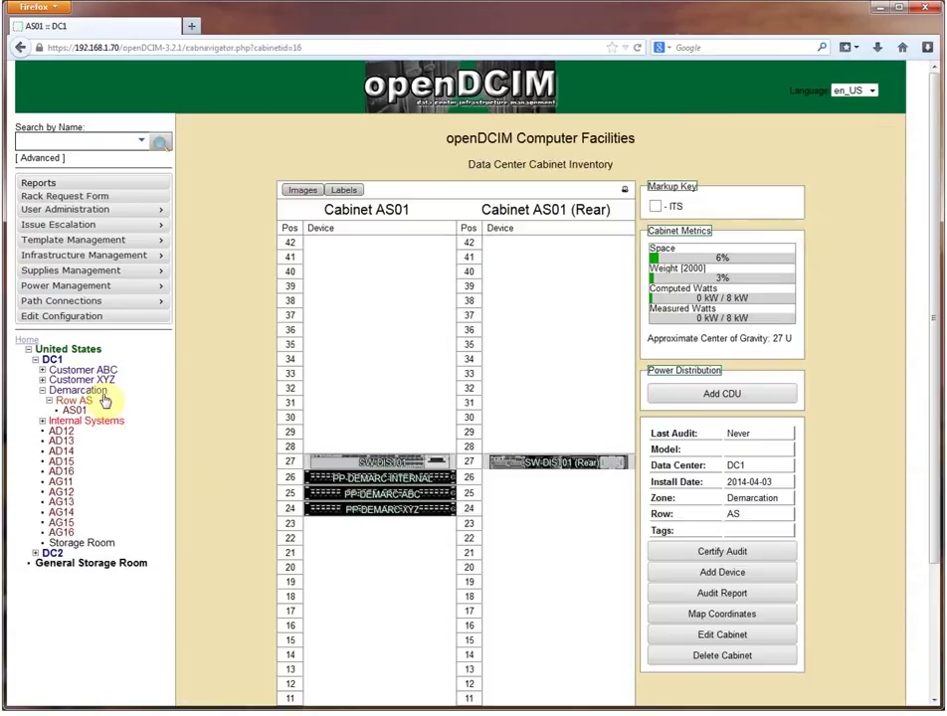
- Return to DC1's statistics page and switch the floor plan overlay to Air Flow
left_click(45, 358)
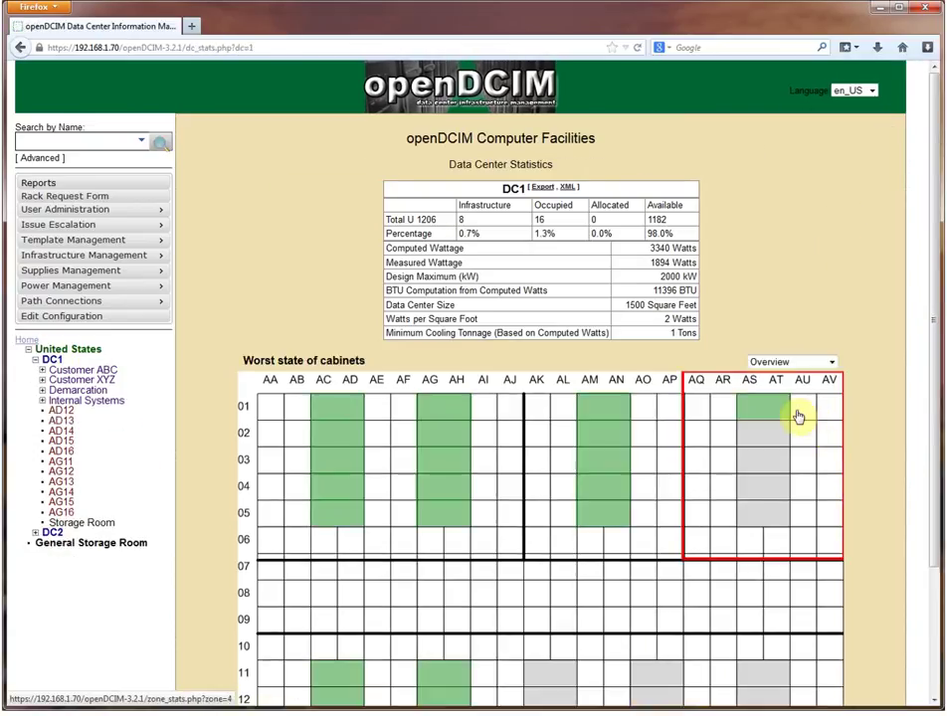
left_click(828, 361)
left_click(783, 454)
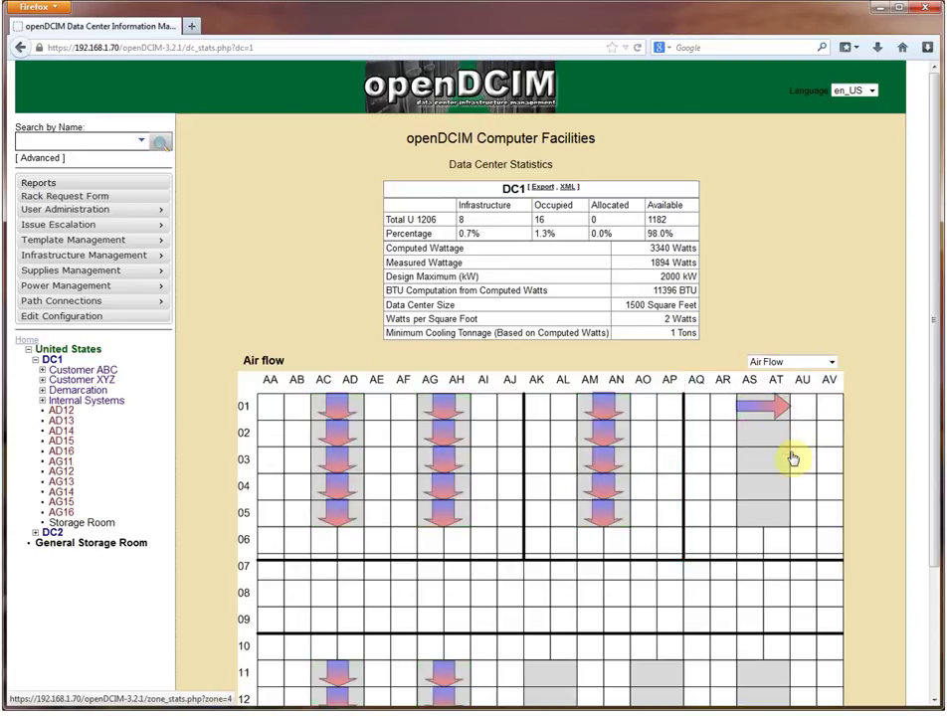
mouse_move(765, 412)
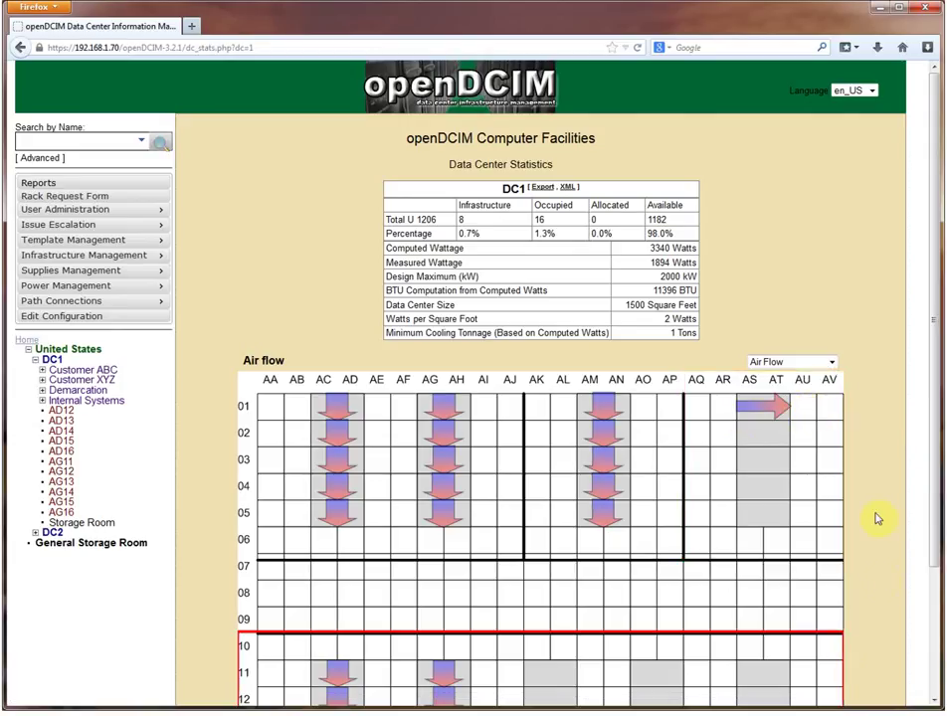
left_click(798, 284)
scroll(723, 318, "down", 2)
mouse_move(749, 331)
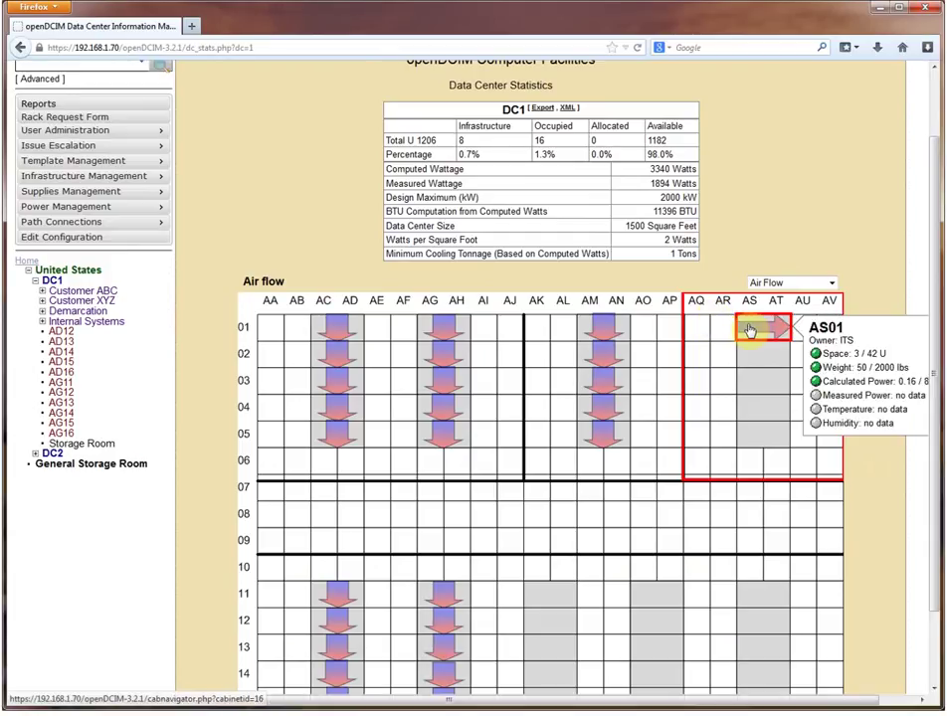
mouse_move(452, 332)
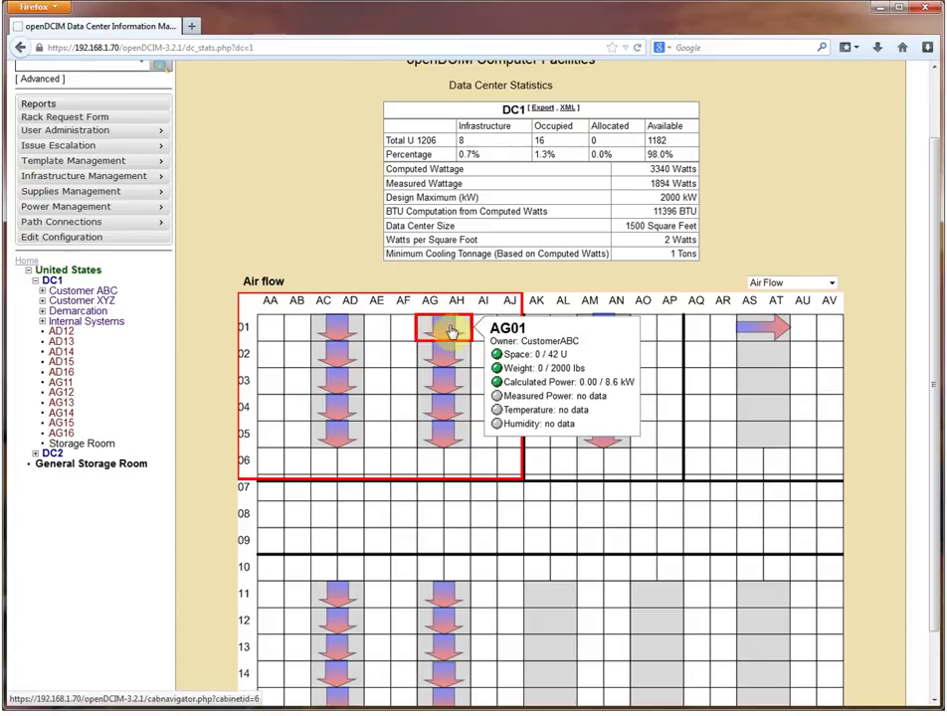
- Set row AG's air intake to Left from cabinet AG01's right-click menu
right_click(451, 332)
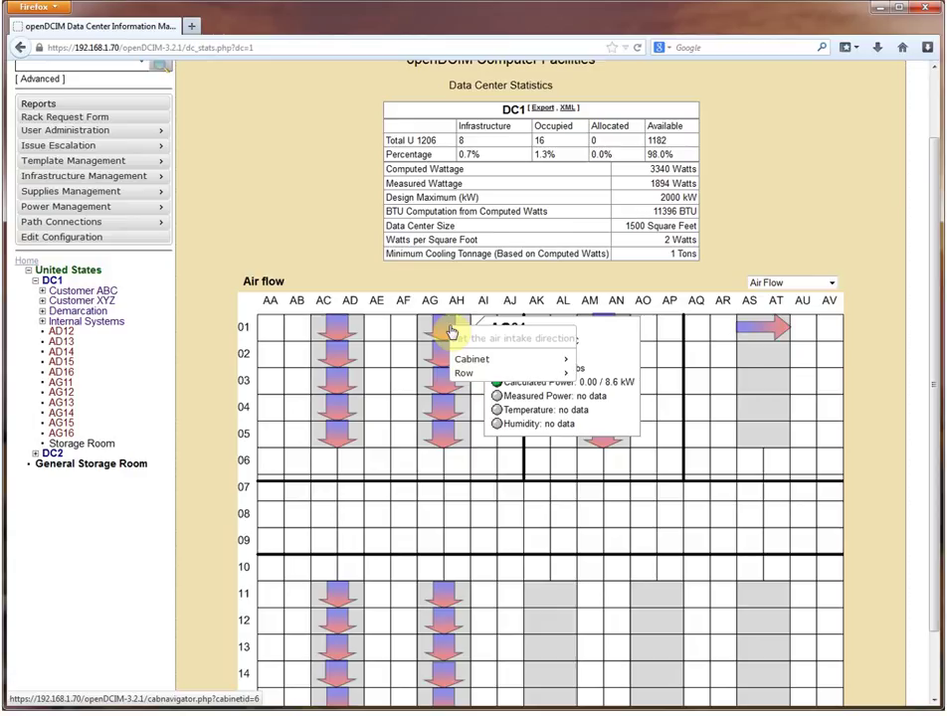
mouse_move(473, 364)
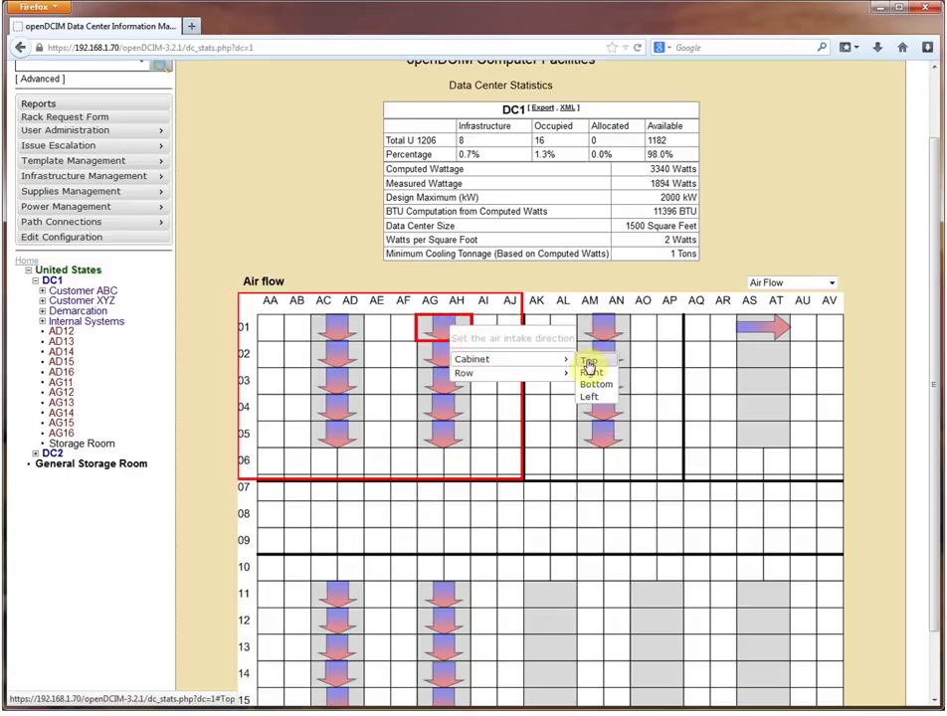
mouse_move(513, 375)
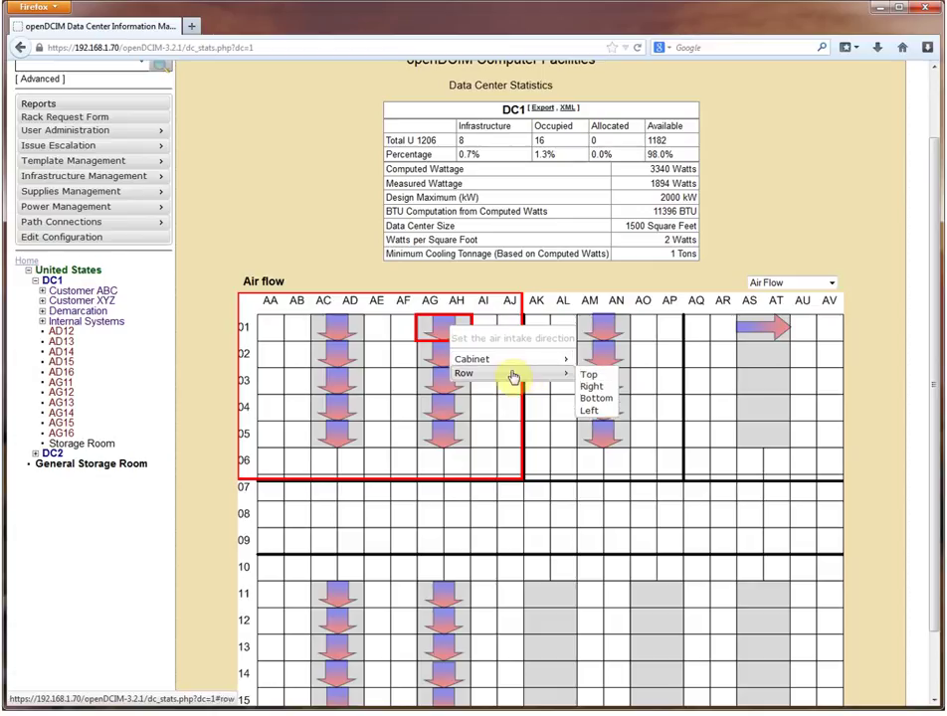
left_click(597, 414)
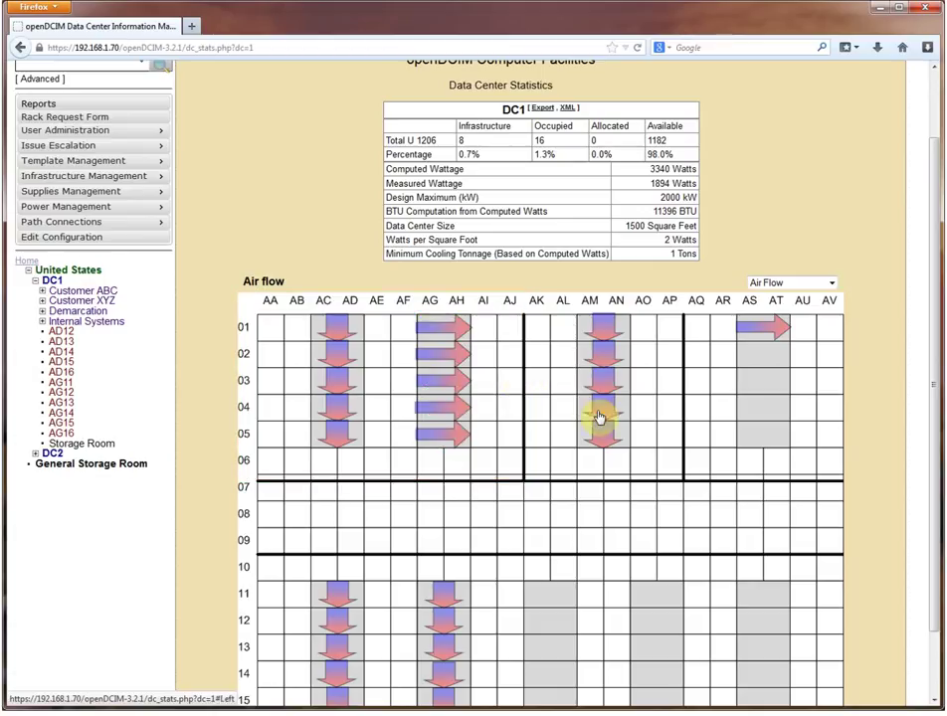
- Set the air intake of rows AD (via AD01) and AN (via AN01) to Right
right_click(323, 330)
mouse_move(351, 375)
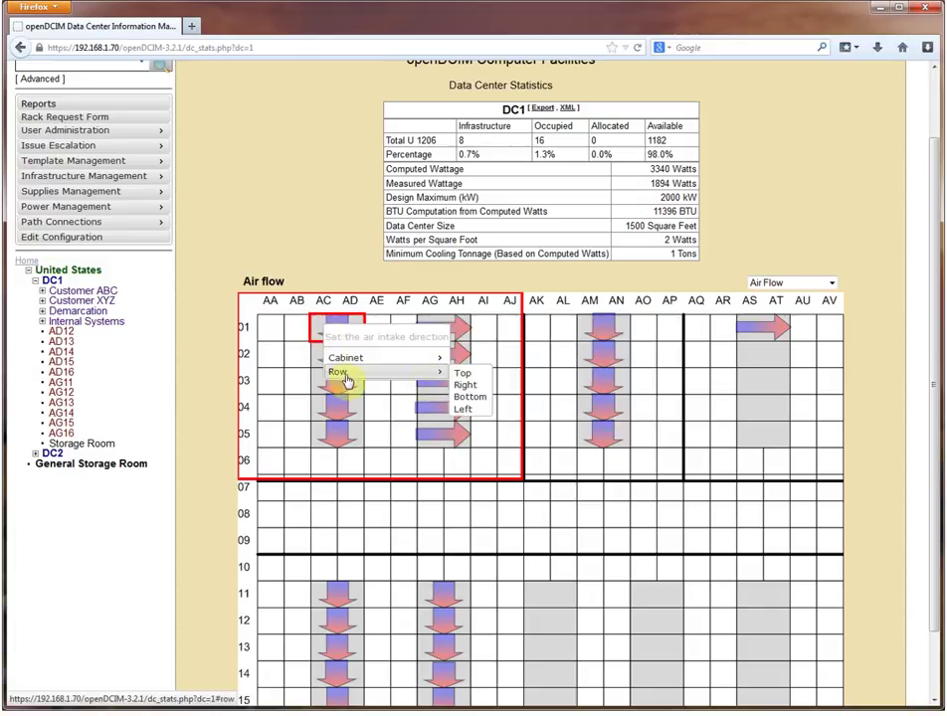
left_click(461, 387)
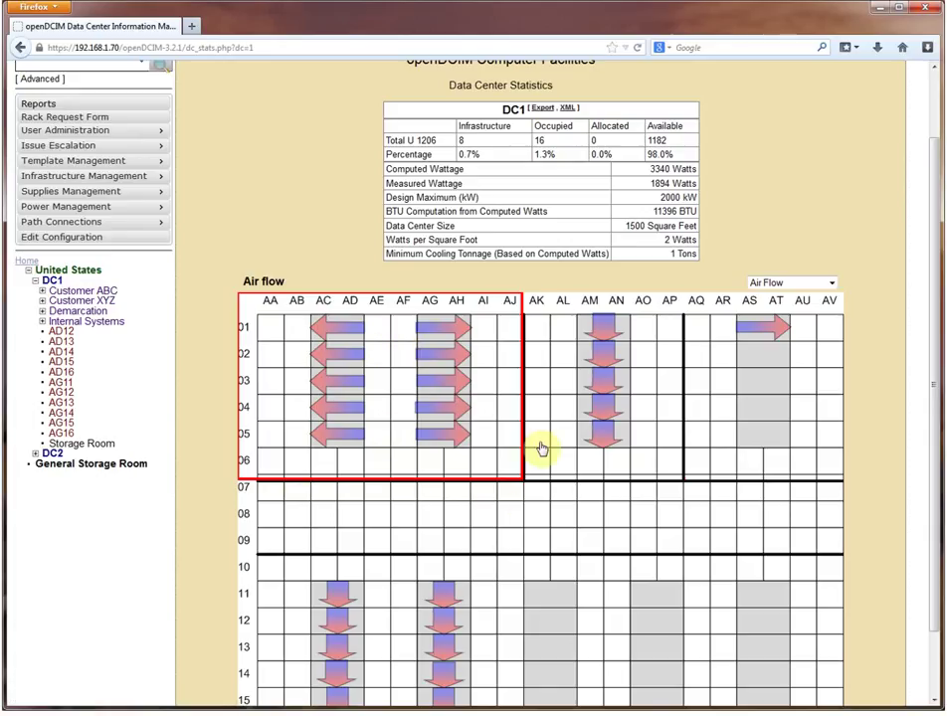
mouse_move(597, 390)
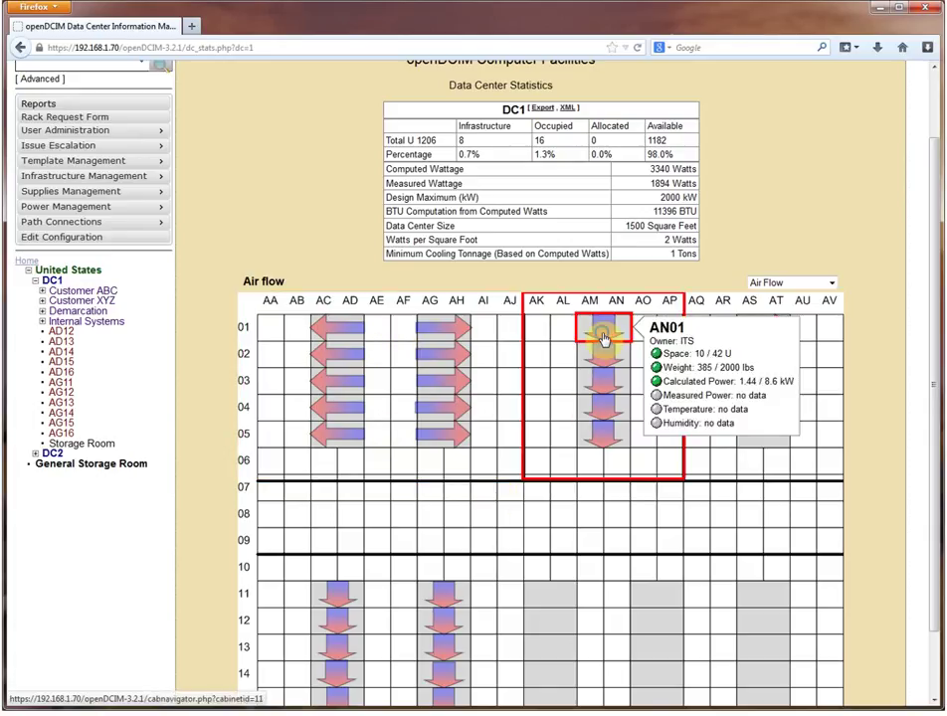
right_click(603, 339)
mouse_move(616, 381)
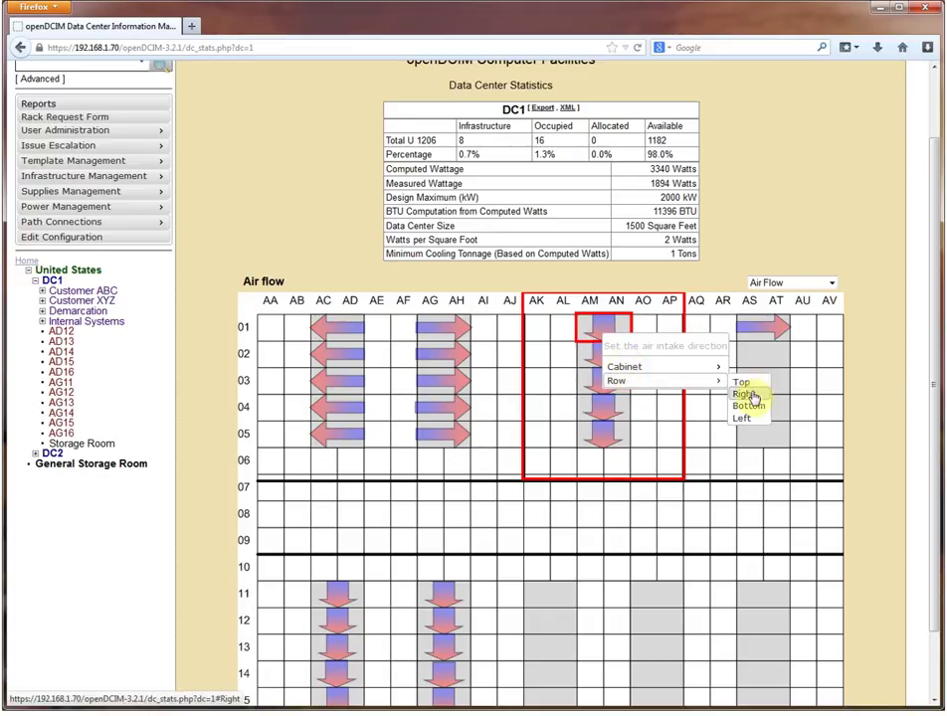
left_click(753, 395)
mouse_move(600, 353)
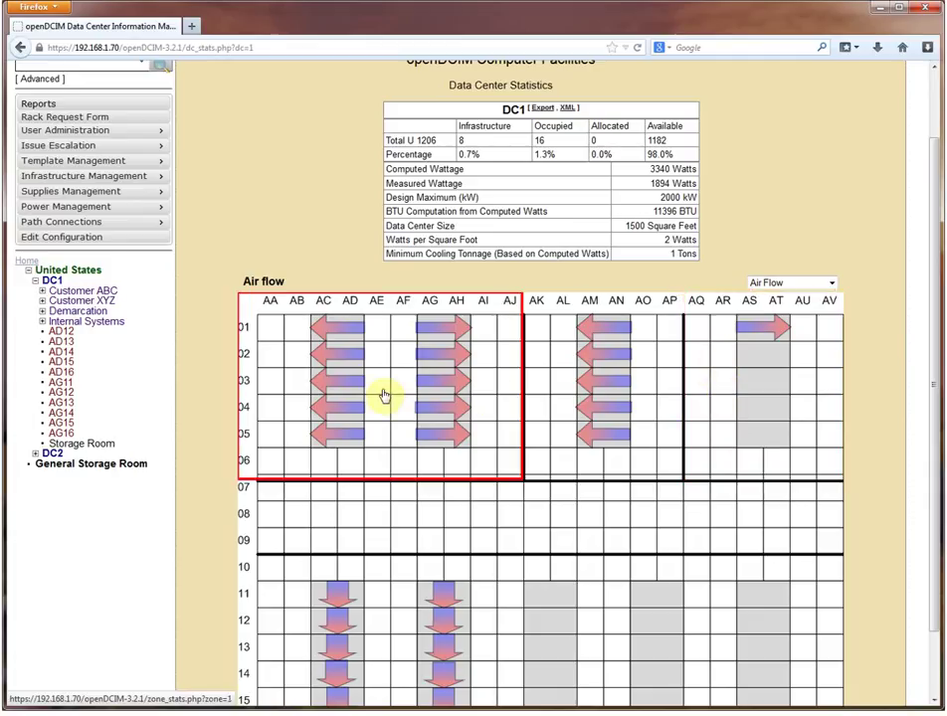
scroll(438, 498, "down", 2)
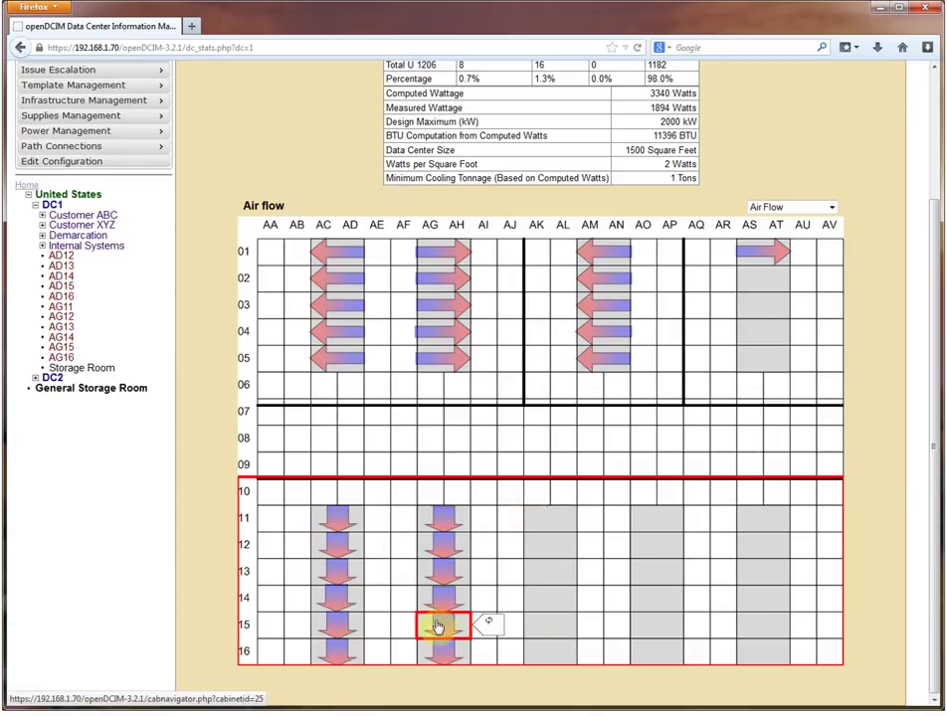
- Expand Customer ABC in the navigation tree to list Row AD and Row AG
scroll(358, 567, "up", 1)
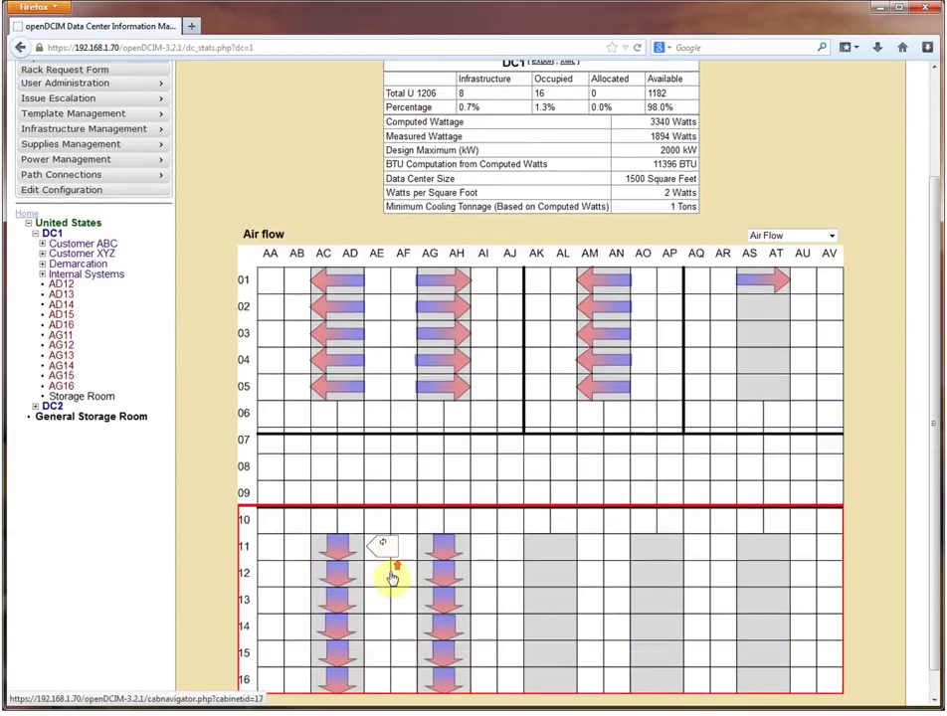
scroll(393, 577, "up", 3)
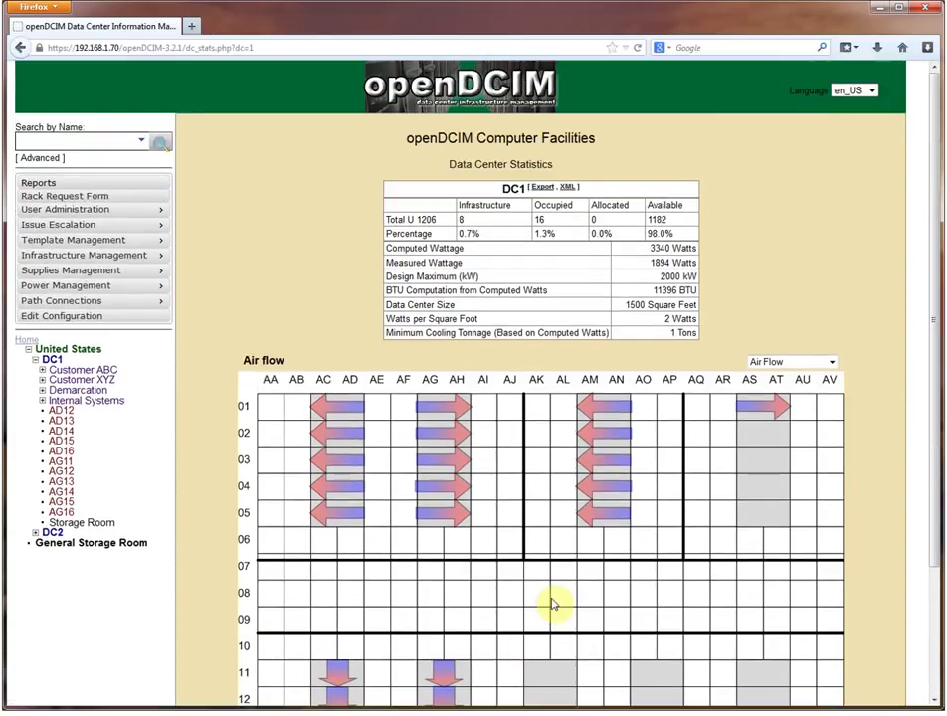
mouse_move(438, 419)
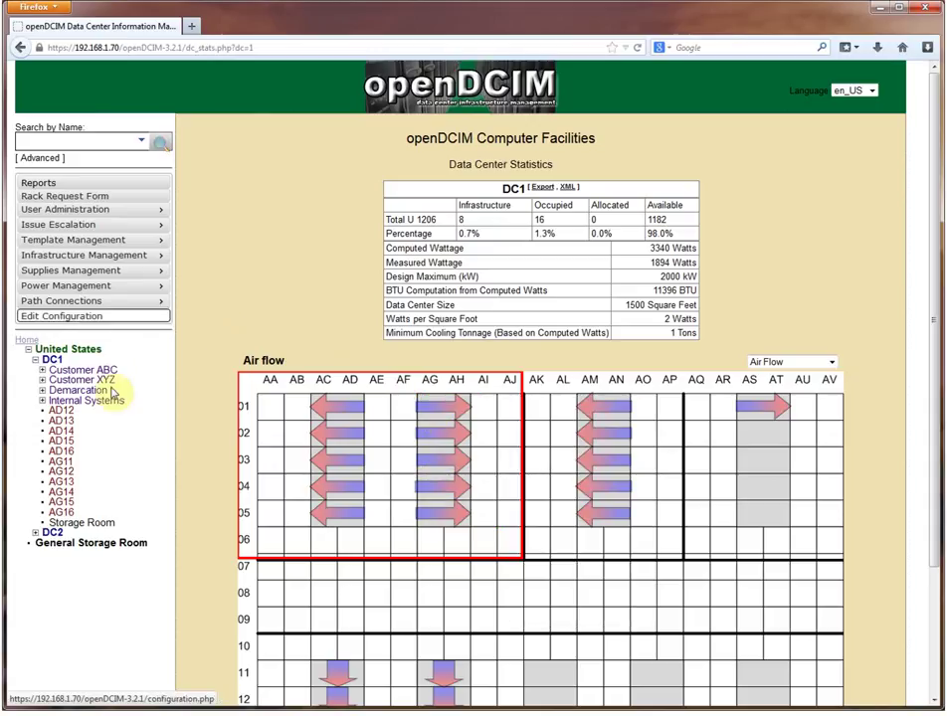
left_click(41, 370)
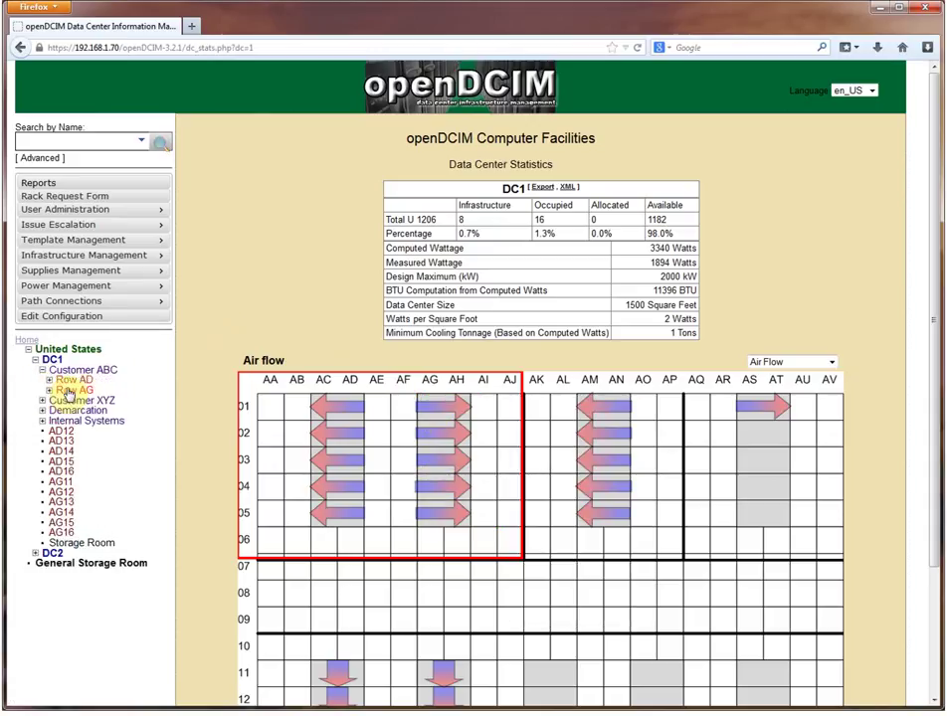
- Open Row AG and review cabinets AG01 through AG05 displayed in order
left_click(68, 391)
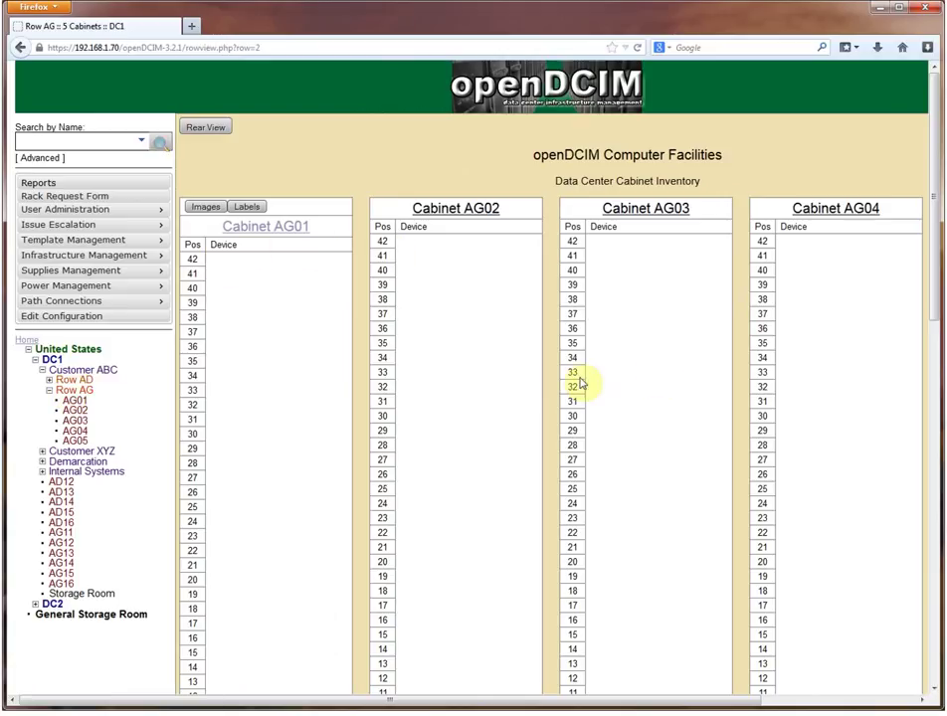
scroll(558, 387, "down", 4)
scroll(562, 388, "down", 3)
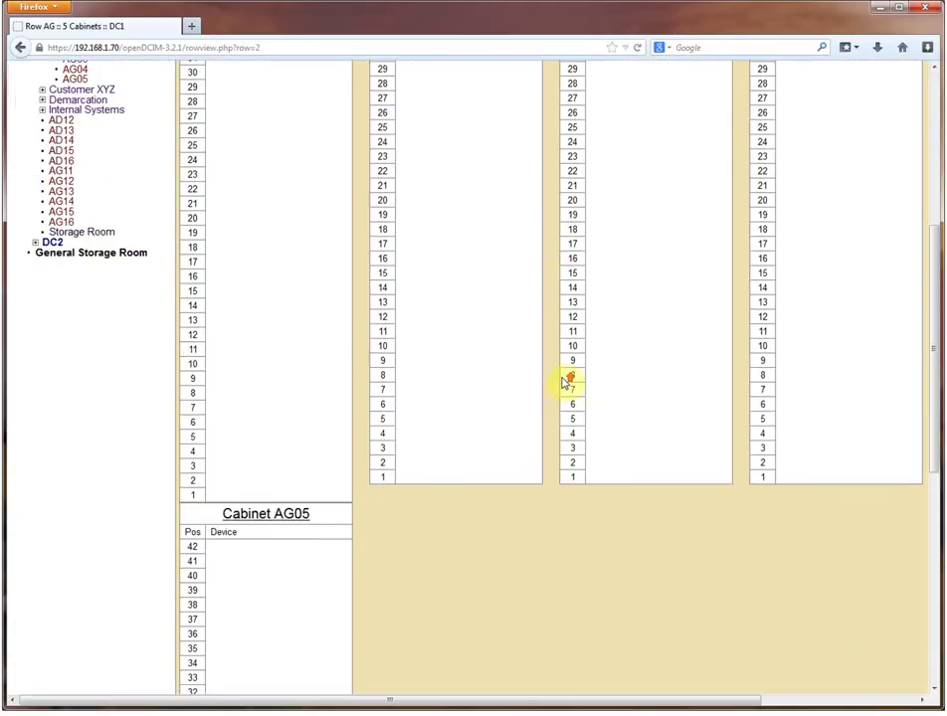
scroll(566, 382, "up", 7)
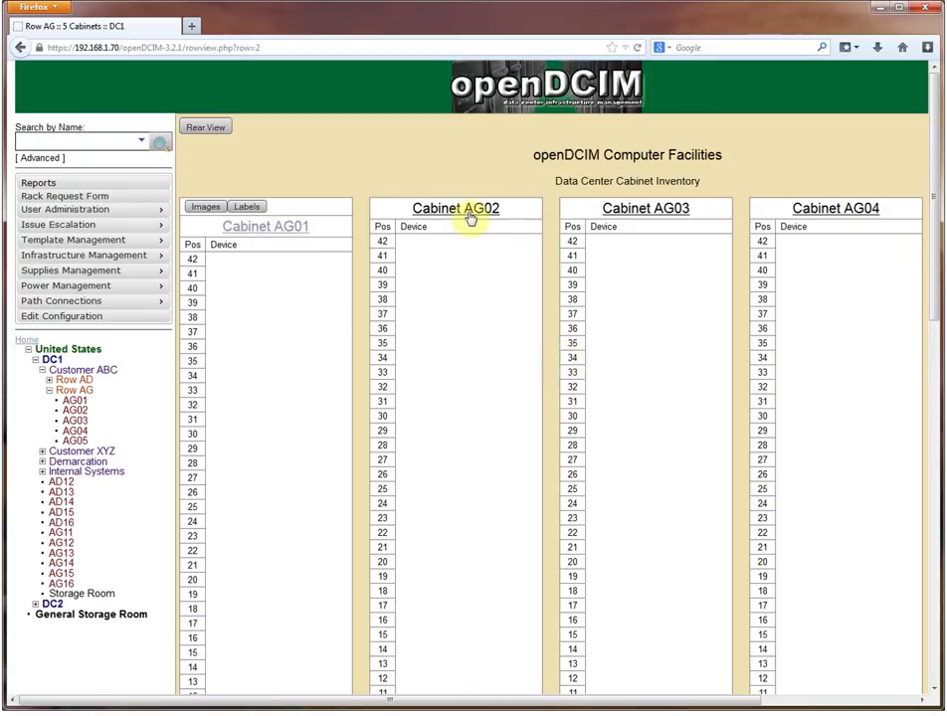
scroll(740, 369, "down", 5)
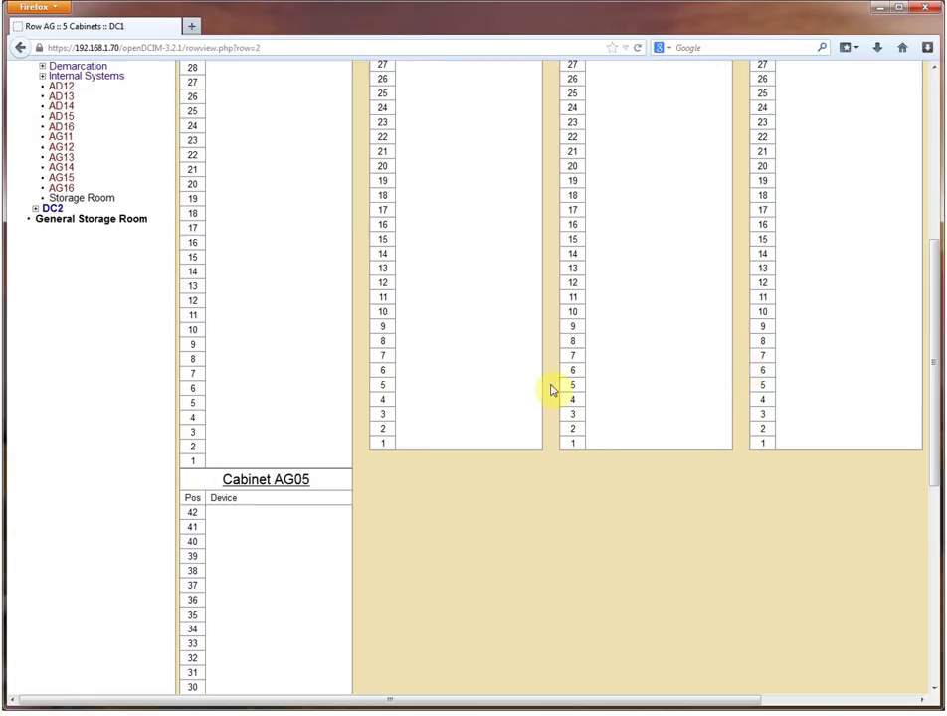
scroll(550, 390, "up", 1)
scroll(551, 390, "up", 4)
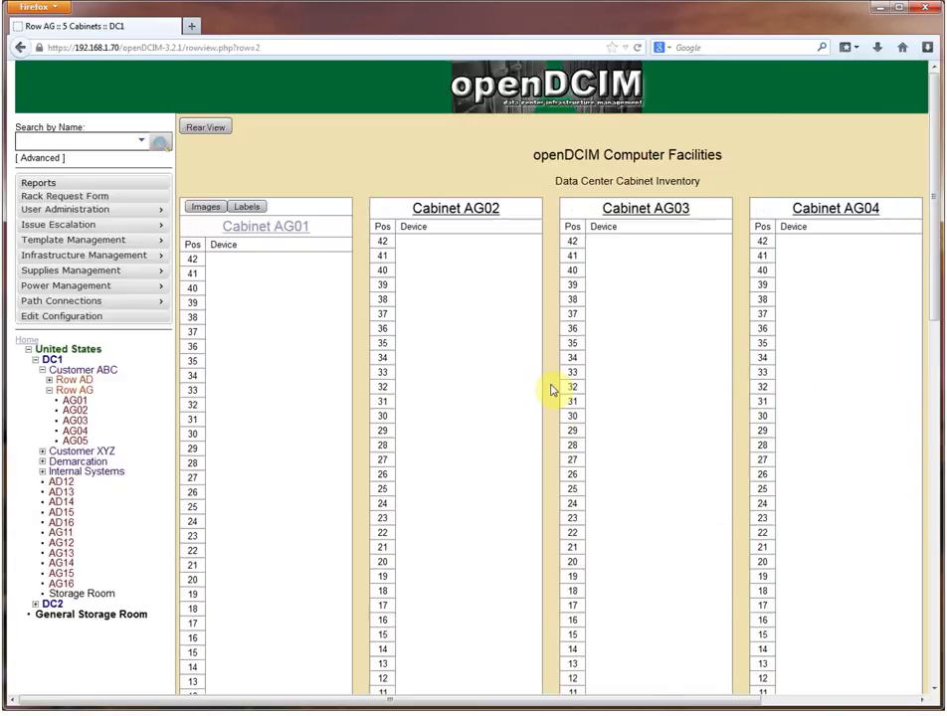